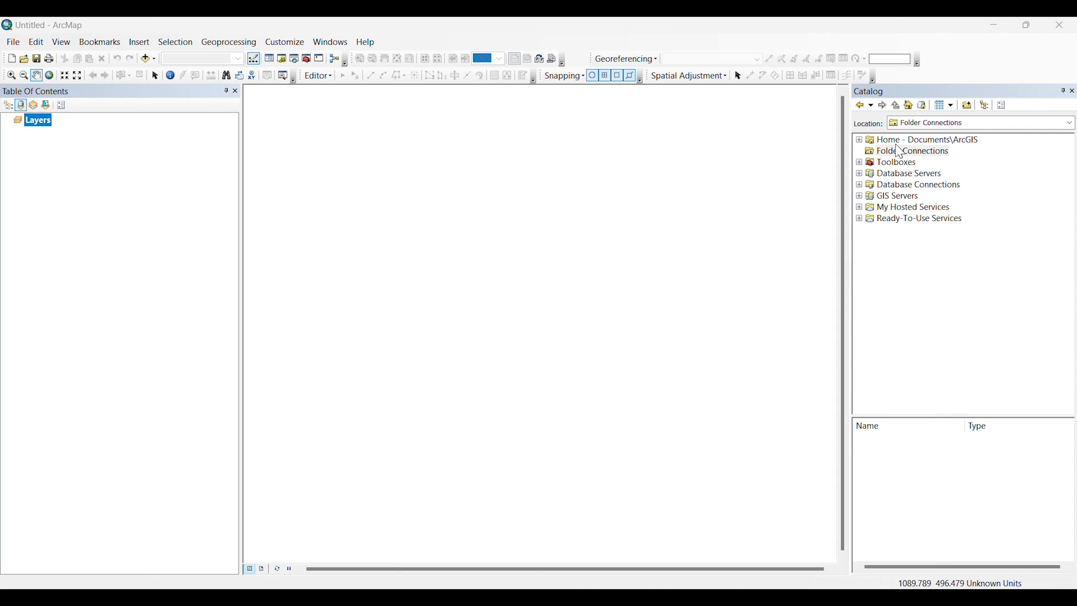
Connect the catalog to the BMD_data folder in Desktop\GIS YOUTUBE TUTORIALS\Zonal Statistics
right_click(900, 150)
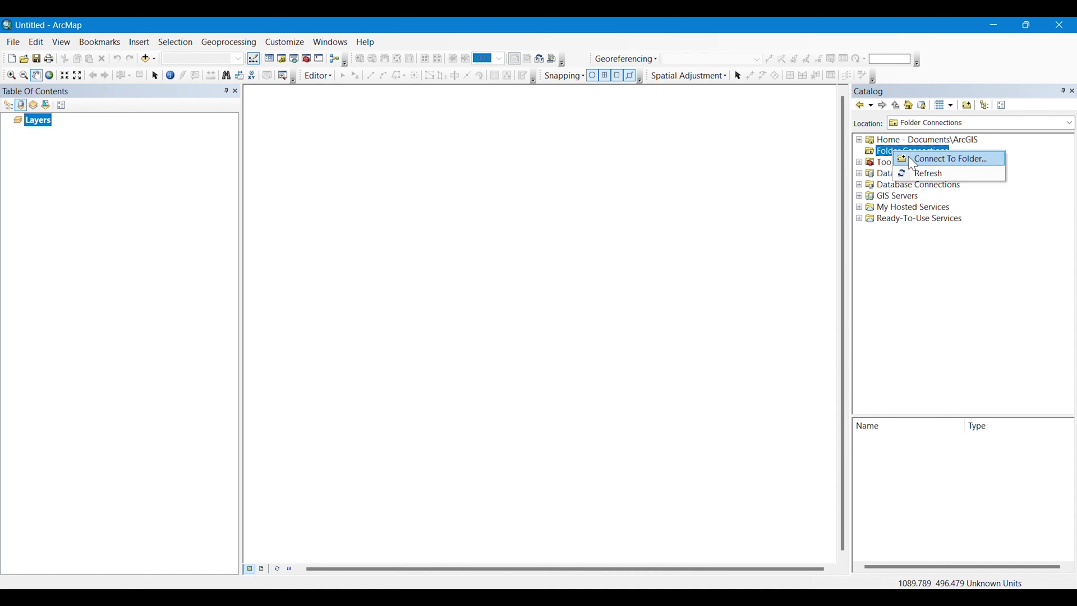
click(909, 157)
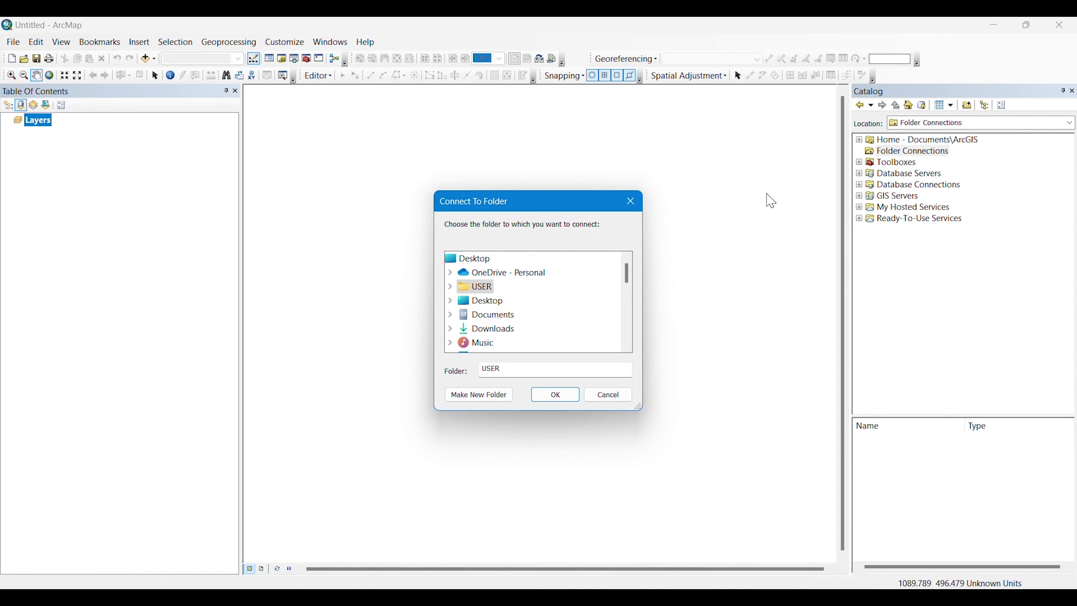
double_click(482, 304)
drag(628, 275, 623, 286)
scroll(555, 270, down, 1)
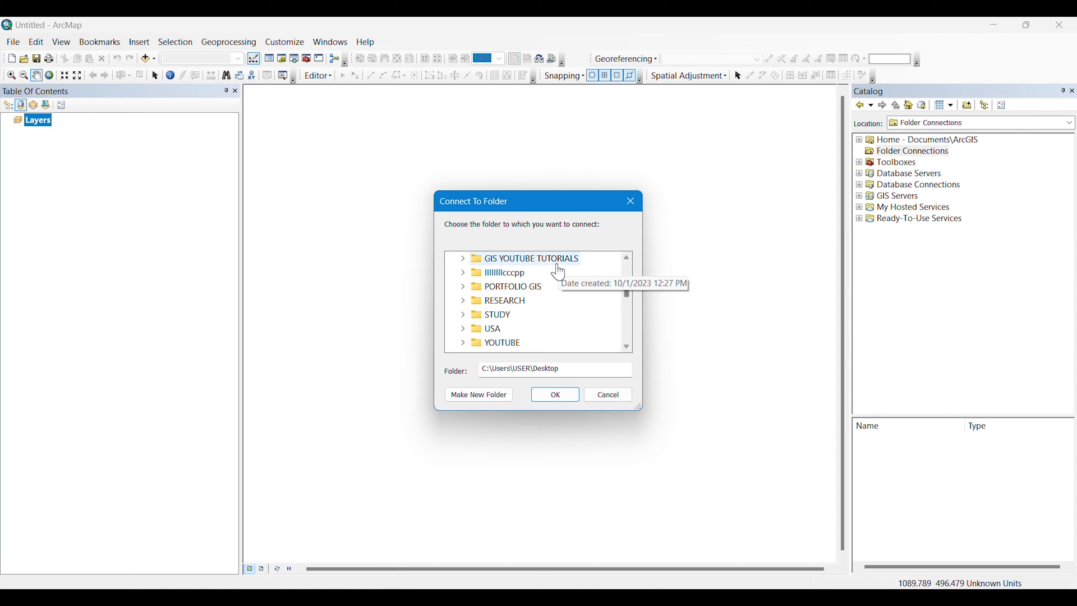
double_click(555, 259)
double_click(497, 302)
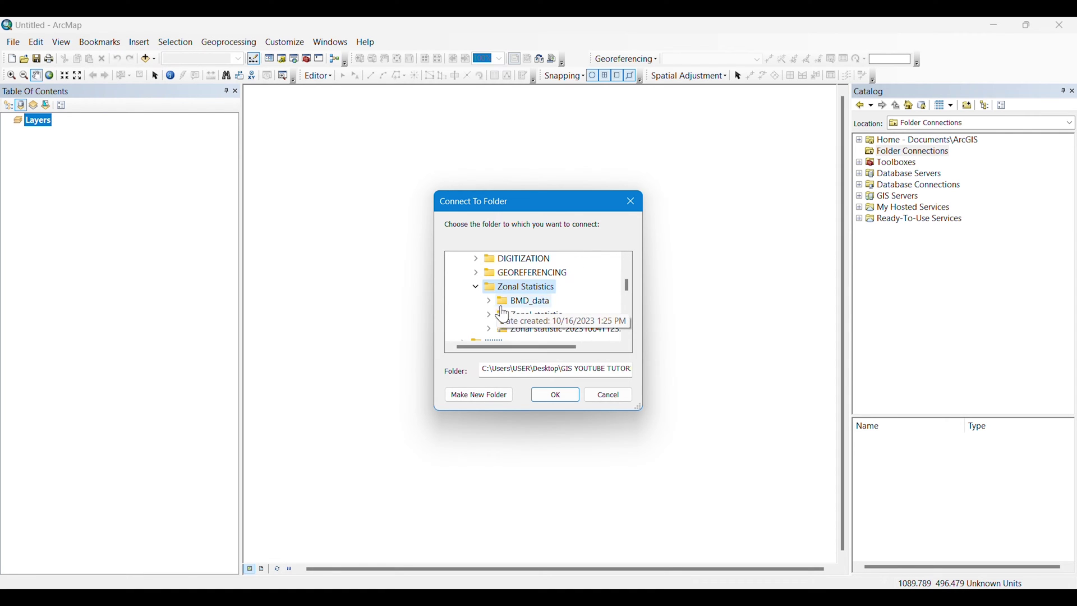
scroll(521, 314, up, 1)
double_click(524, 329)
click(550, 393)
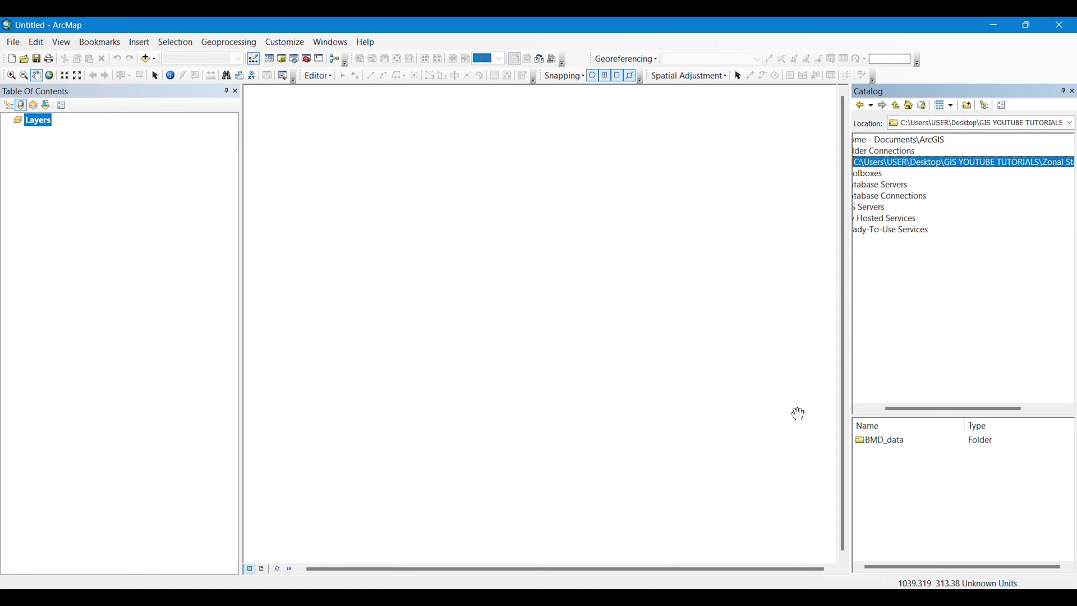
Add the Bangladesh and Rainfall_Data feature classes from BMD_data.gdb to the map
drag(909, 411, 889, 411)
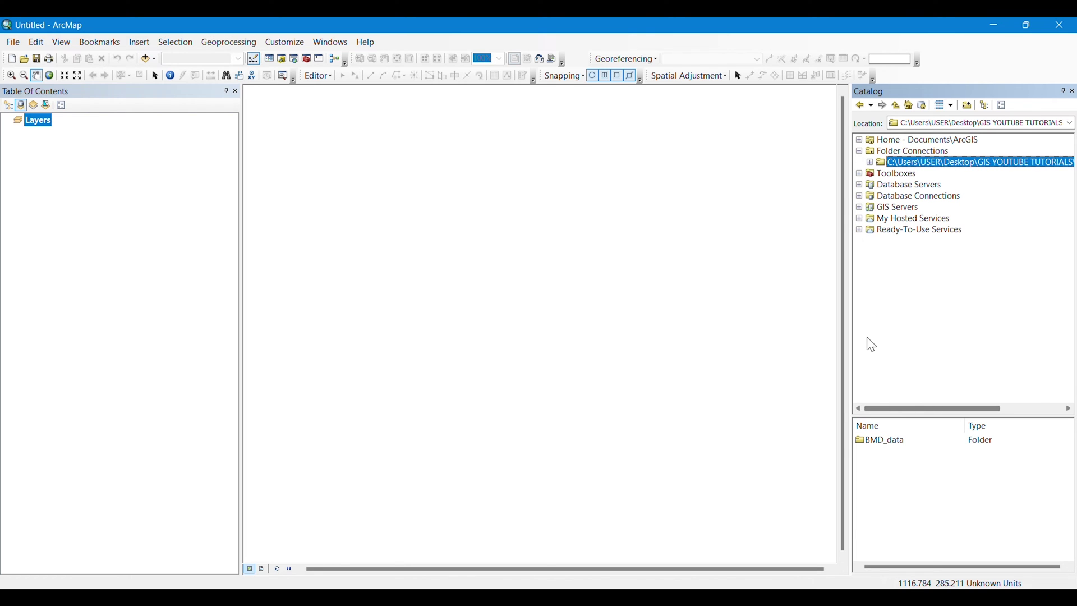
click(870, 163)
click(880, 174)
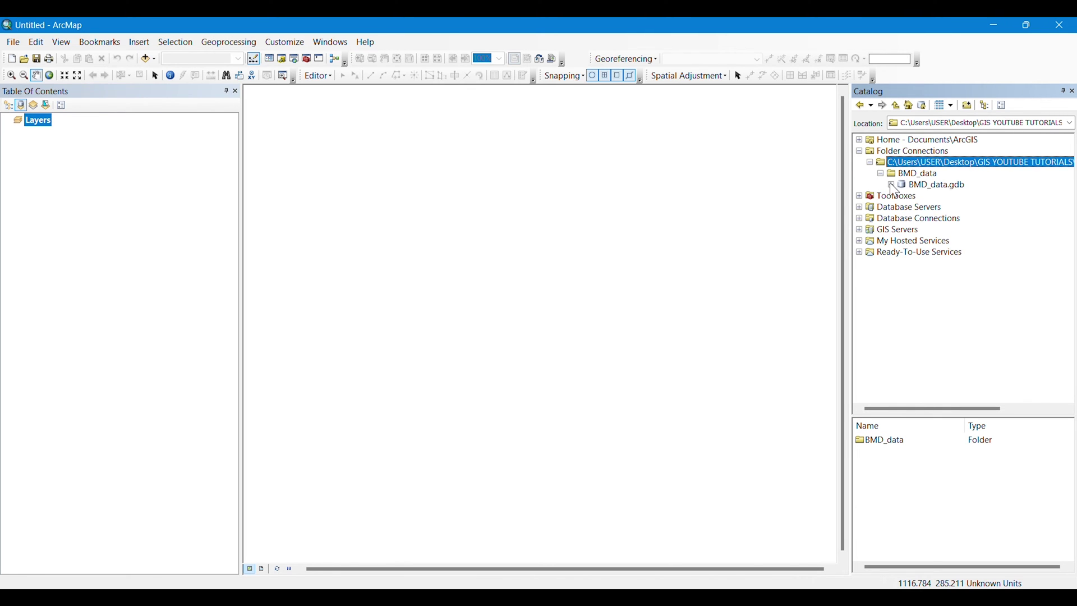
click(892, 186)
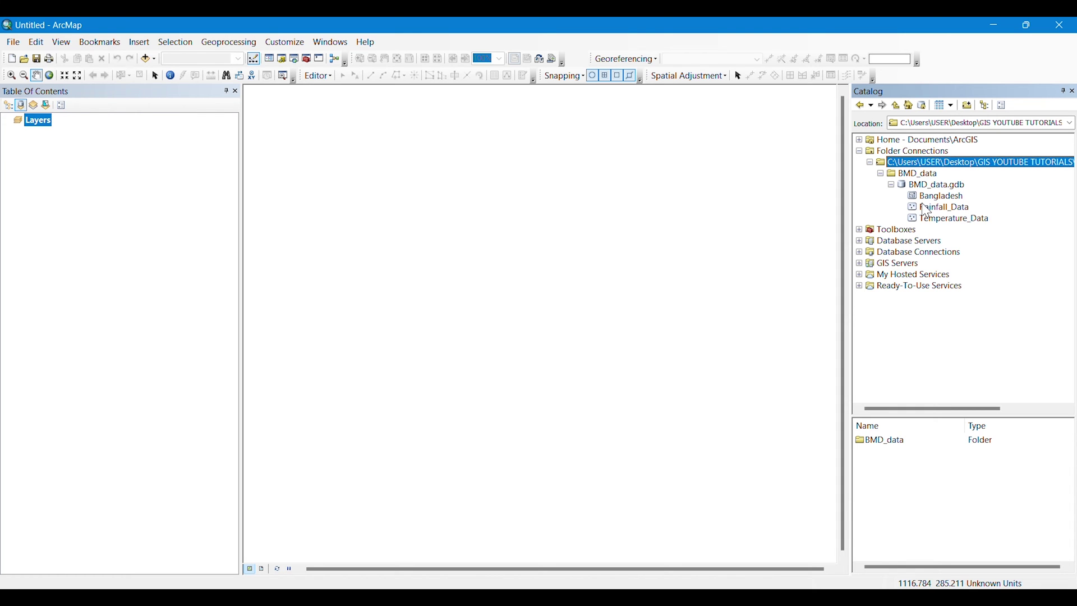
drag(942, 196, 436, 245)
click(170, 262)
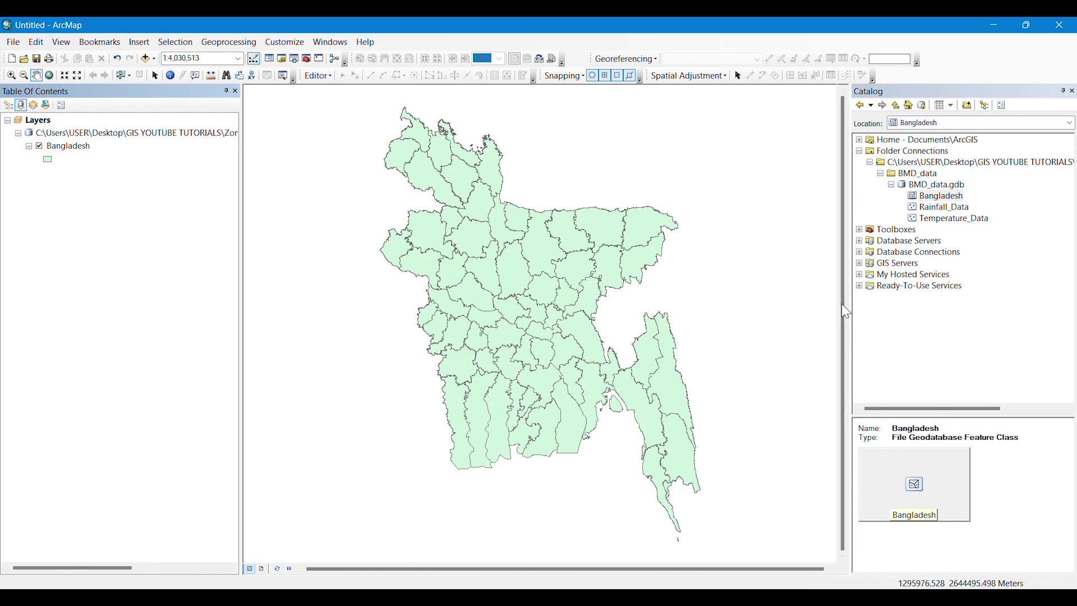
drag(948, 213, 553, 269)
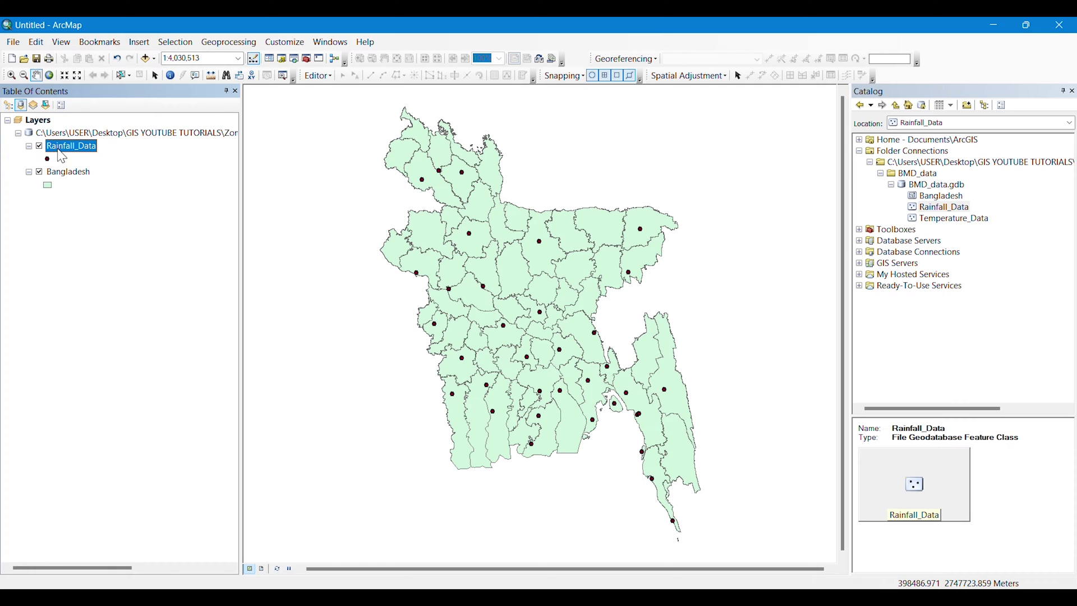
Examine the Rainfall_Data attribute table's station names and monsoon rainfall, close it, and inspect the distribution of station points across the districts
right_click(60, 152)
click(105, 186)
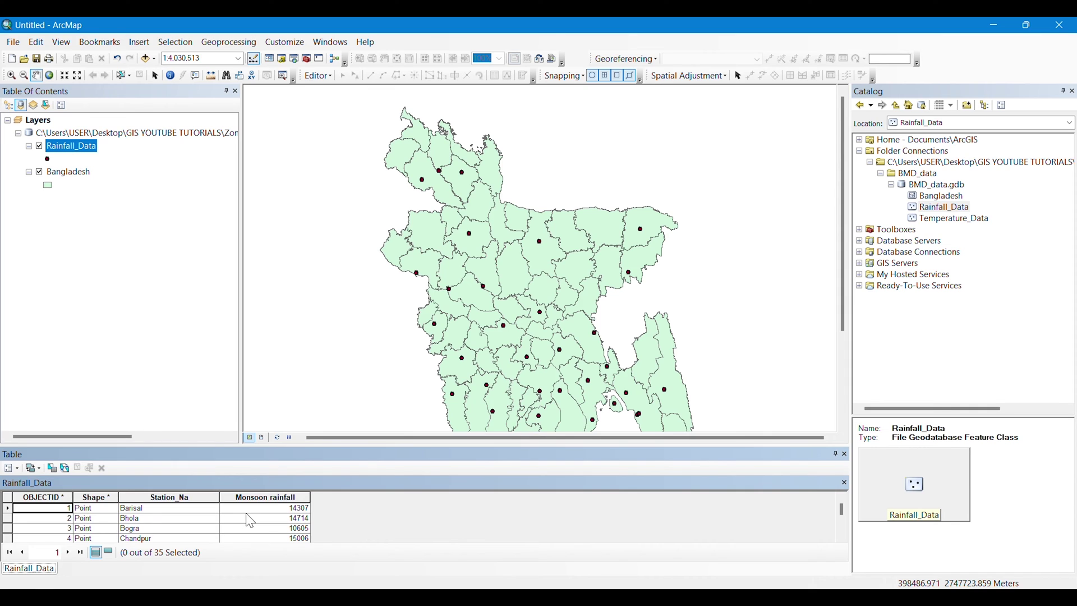
scroll(219, 538, down, 3)
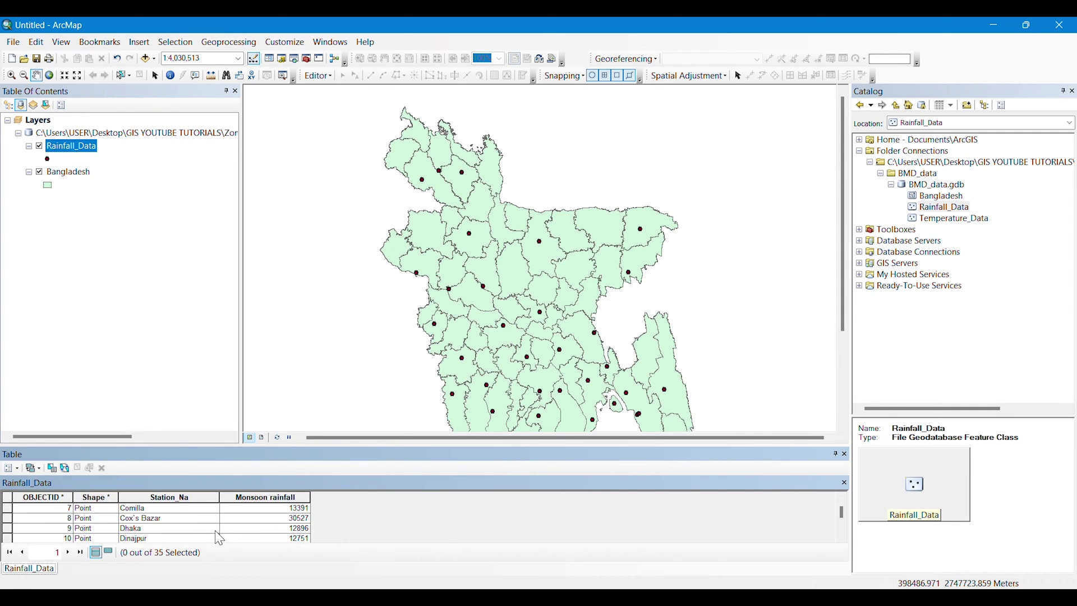
scroll(251, 532, down, 1)
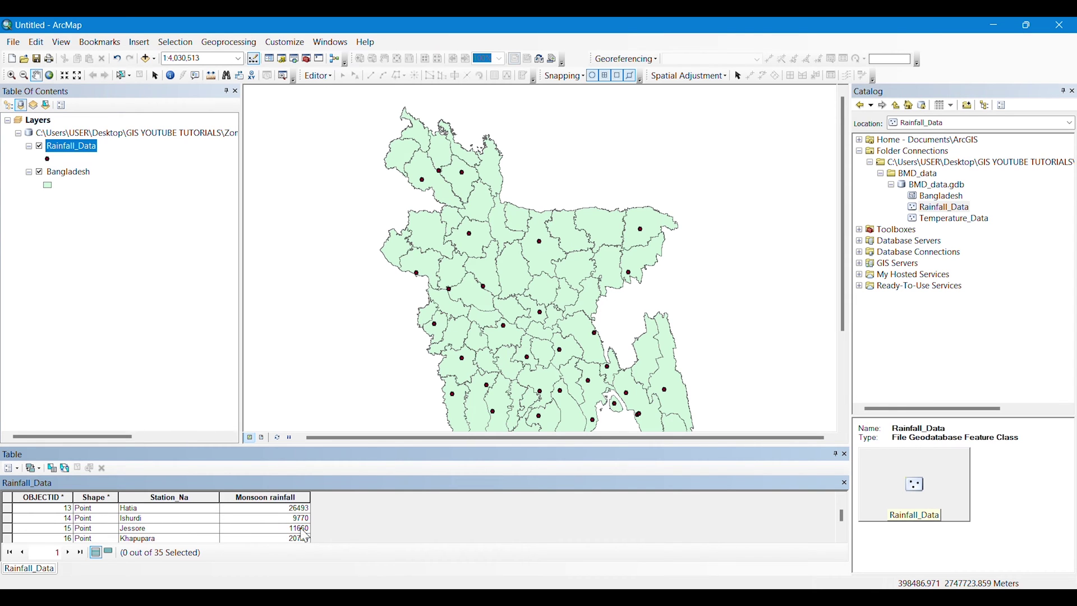
click(845, 453)
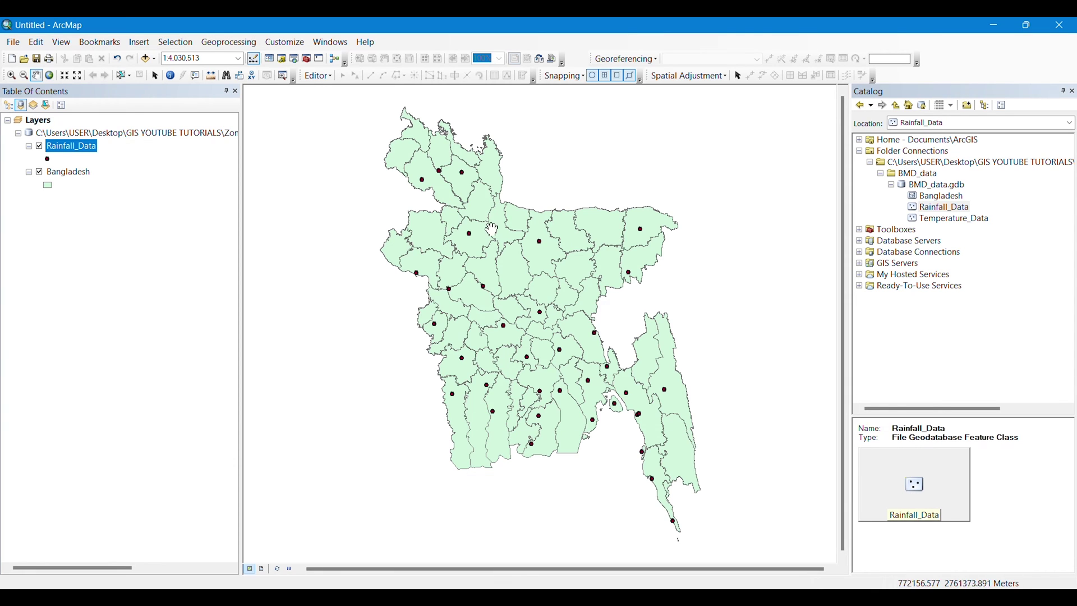
scroll(542, 244, up, 2)
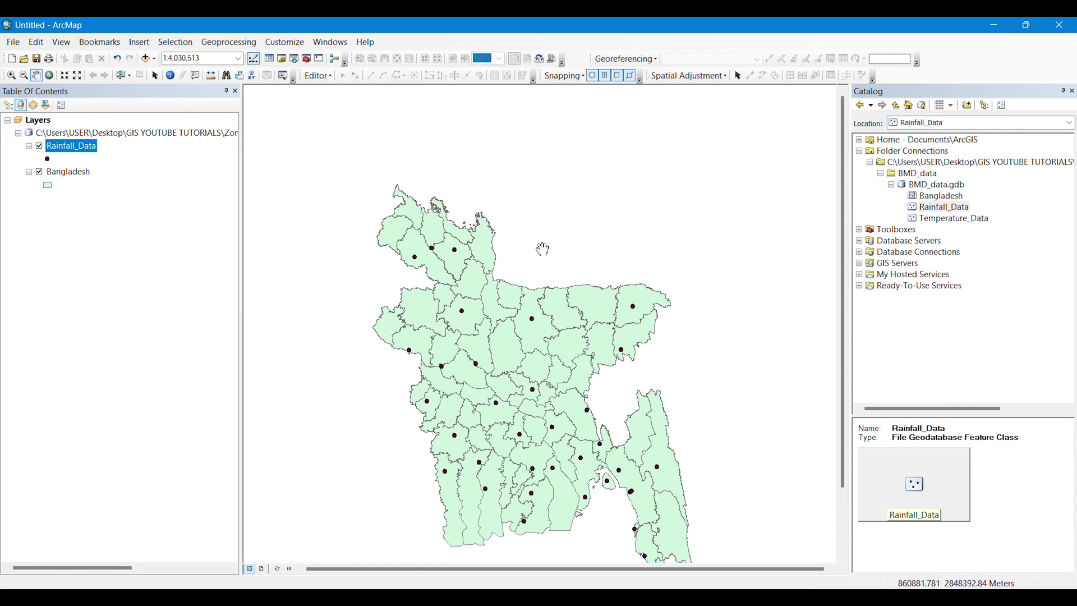
scroll(525, 339, up, 3)
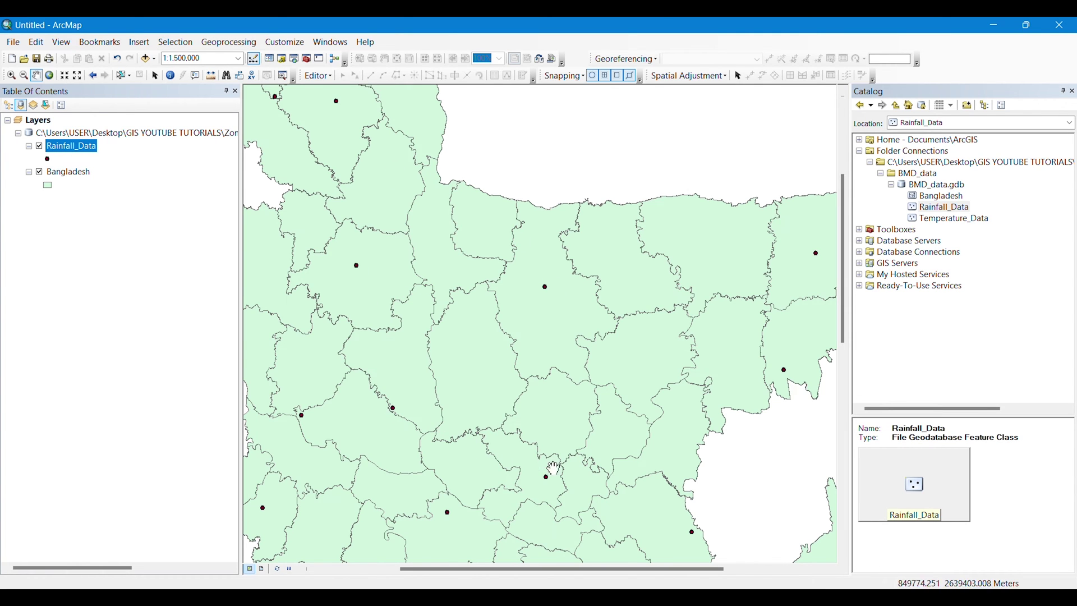
scroll(557, 377, up, 3)
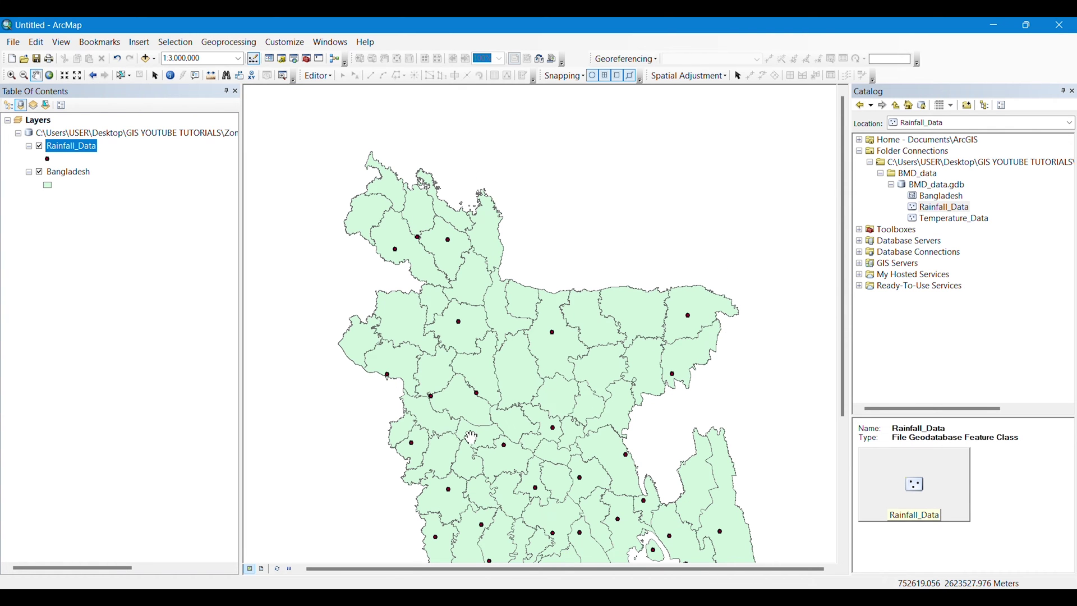
scroll(491, 303, up, 2)
scroll(482, 387, down, 2)
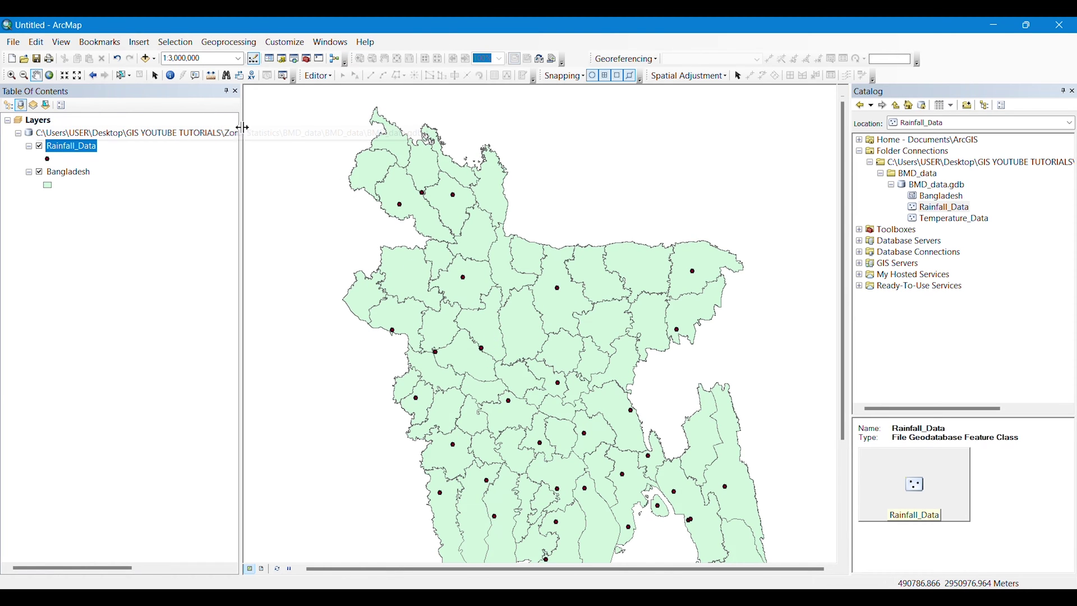
click(245, 45)
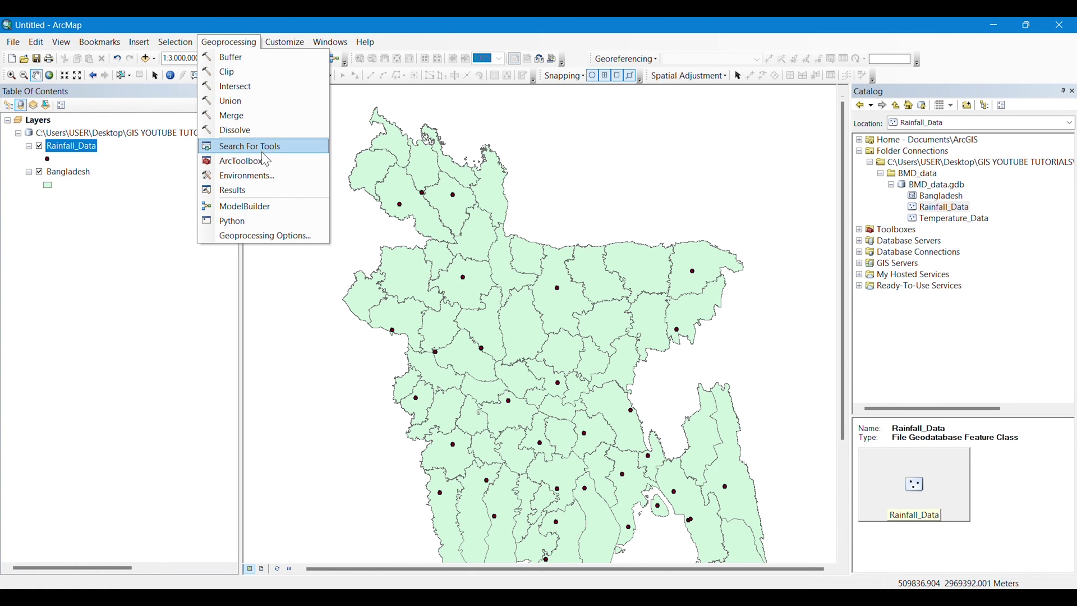
click(242, 175)
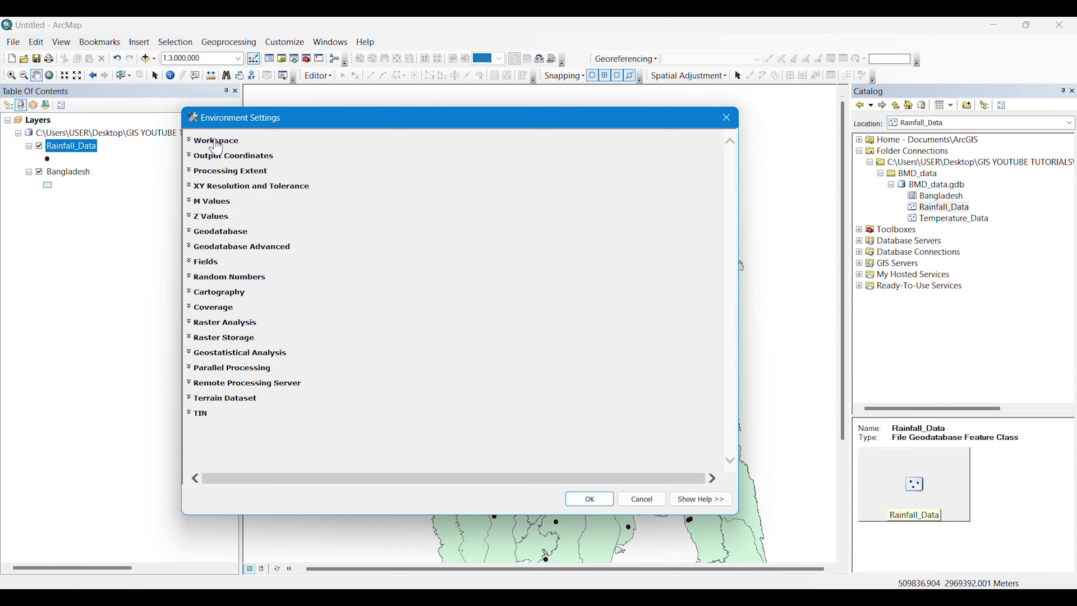
click(218, 143)
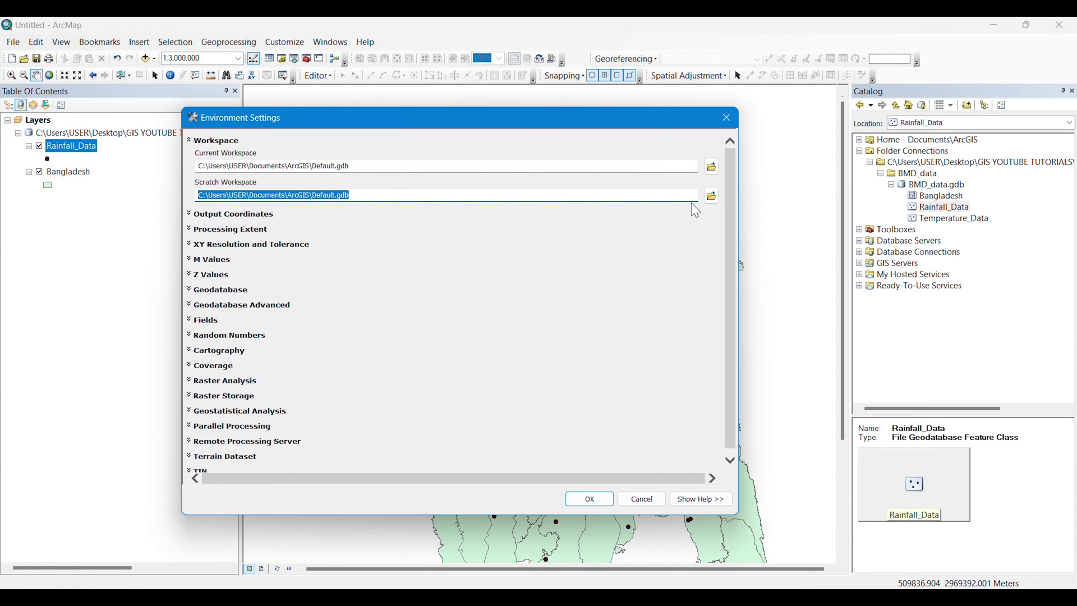
click(727, 118)
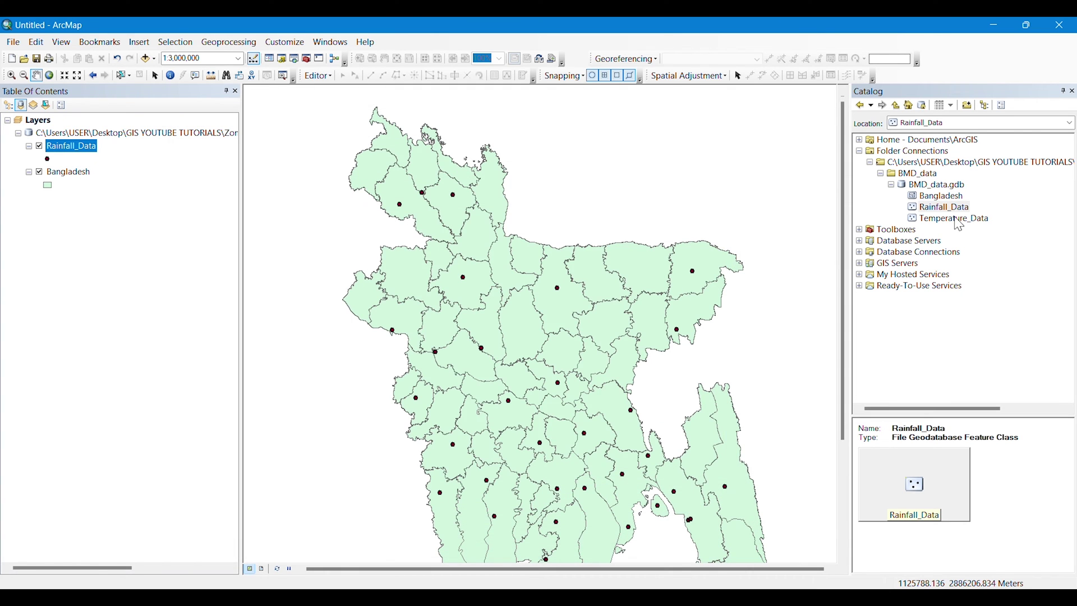
Create a new file geodatabase inside the BMD_data folder
right_click(920, 174)
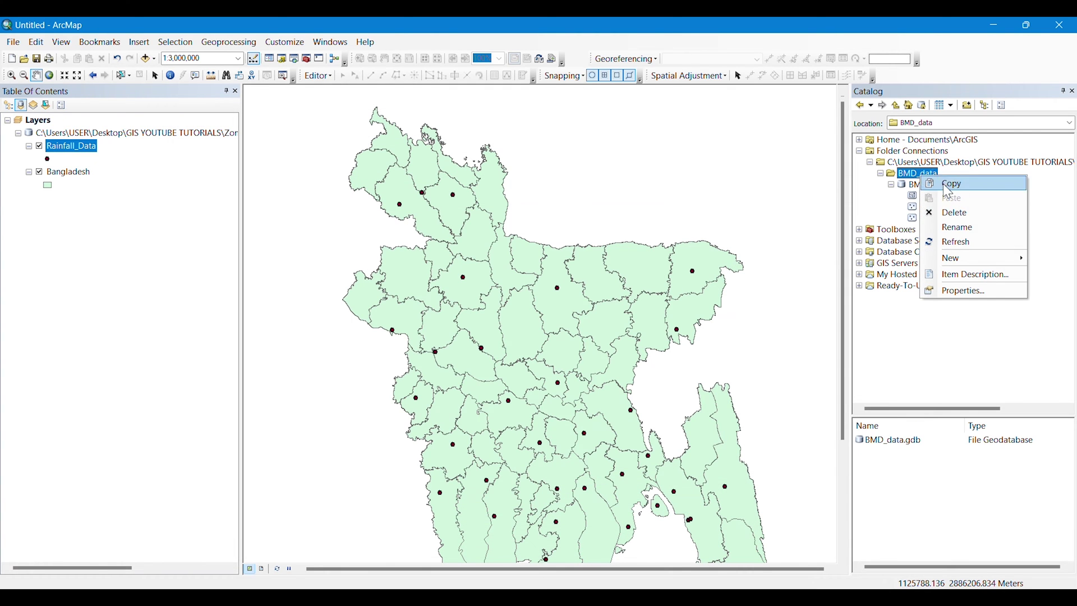
mouse_move(959, 258)
click(891, 274)
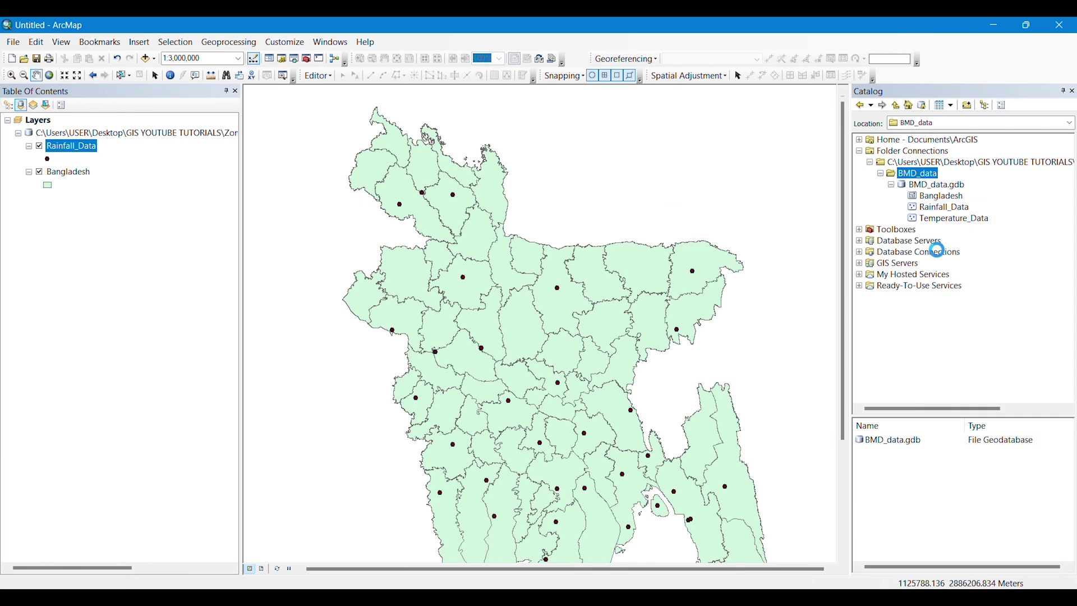
Rename the new file geodatabase as Output_rainfall.gdb
right_click(937, 232)
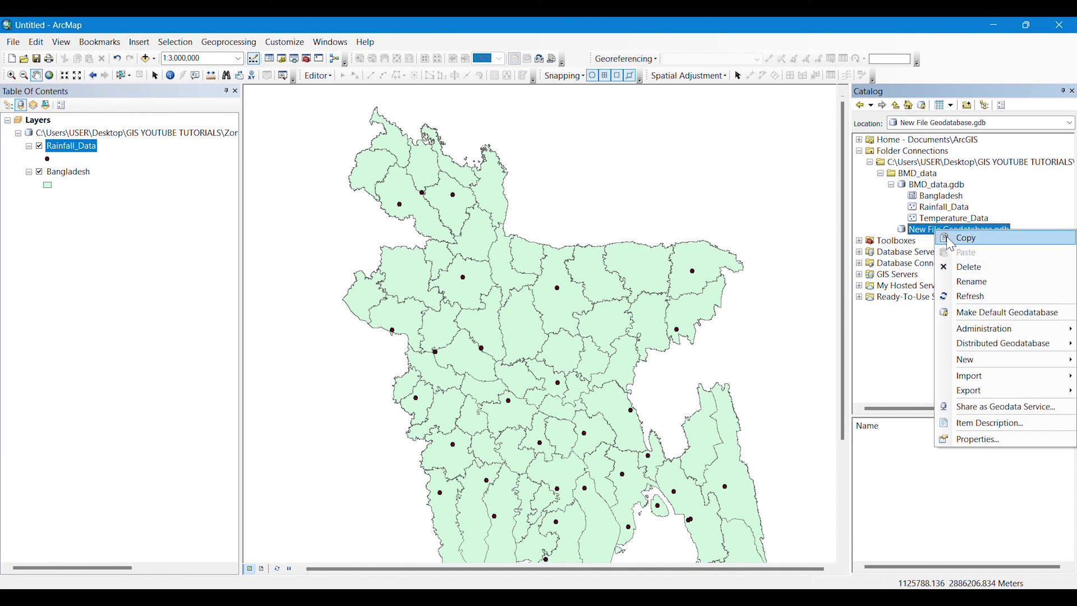
click(961, 281)
click(994, 230)
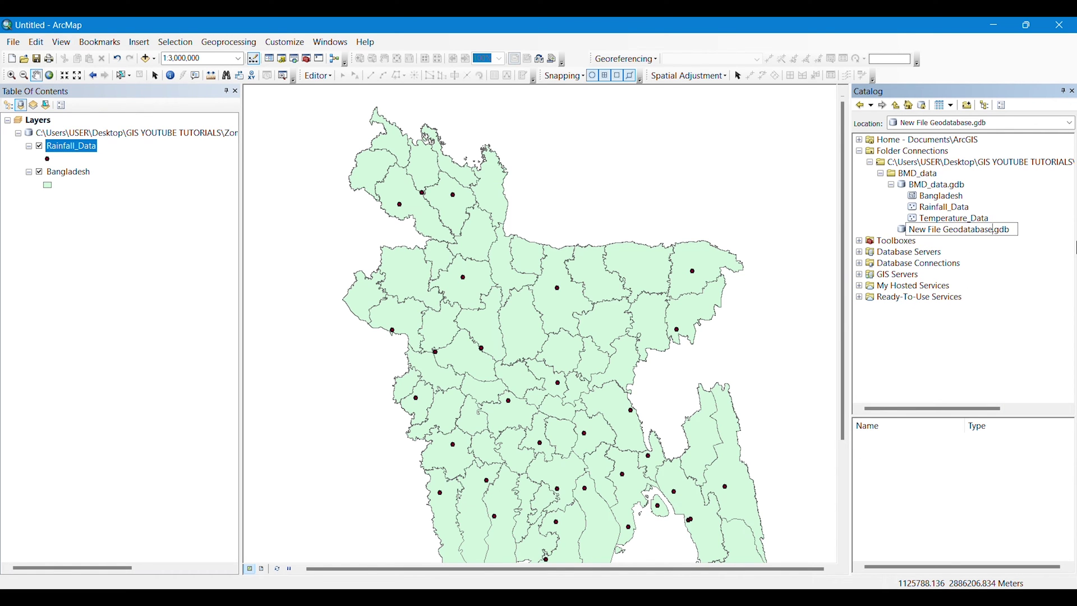
key(BackSpace)
key(BackSpace)
key(BackSpace)
key(BackSpace)
key(BackSpace)
key(BackSpace)
key(BackSpace)
key(BackSpace)
key(BackSpace)
key(BackSpace)
key(BackSpace)
key(BackSpace)
key(BackSpace)
key(BackSpace)
key(BackSpace)
key(BackSpace)
key(BackSpace)
key(BackSpace)
key(BackSpace)
key(BackSpace)
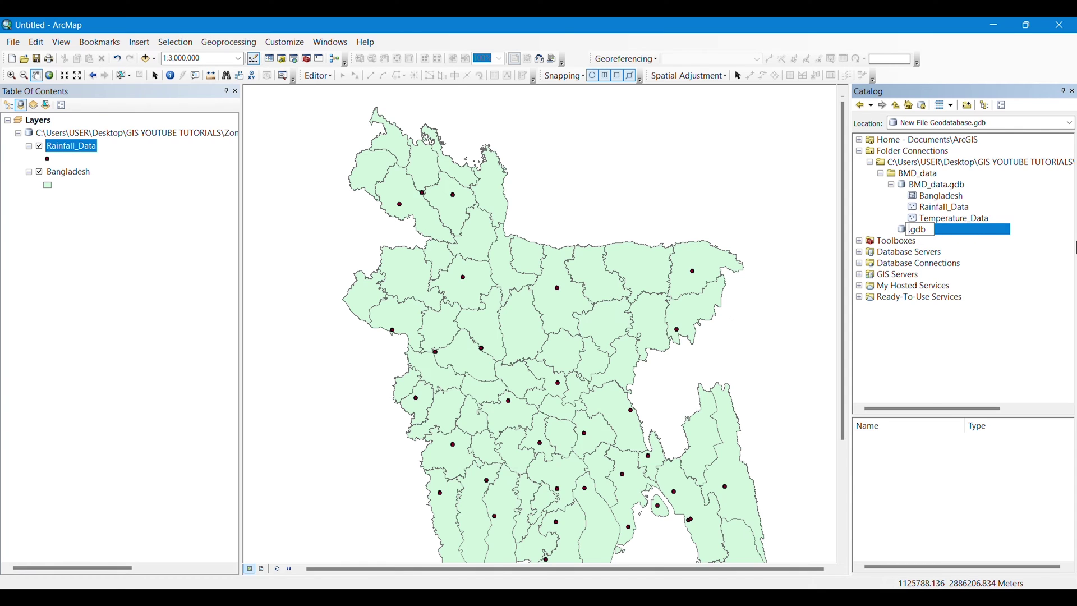
text(Output_Rainfall)
key(Return)
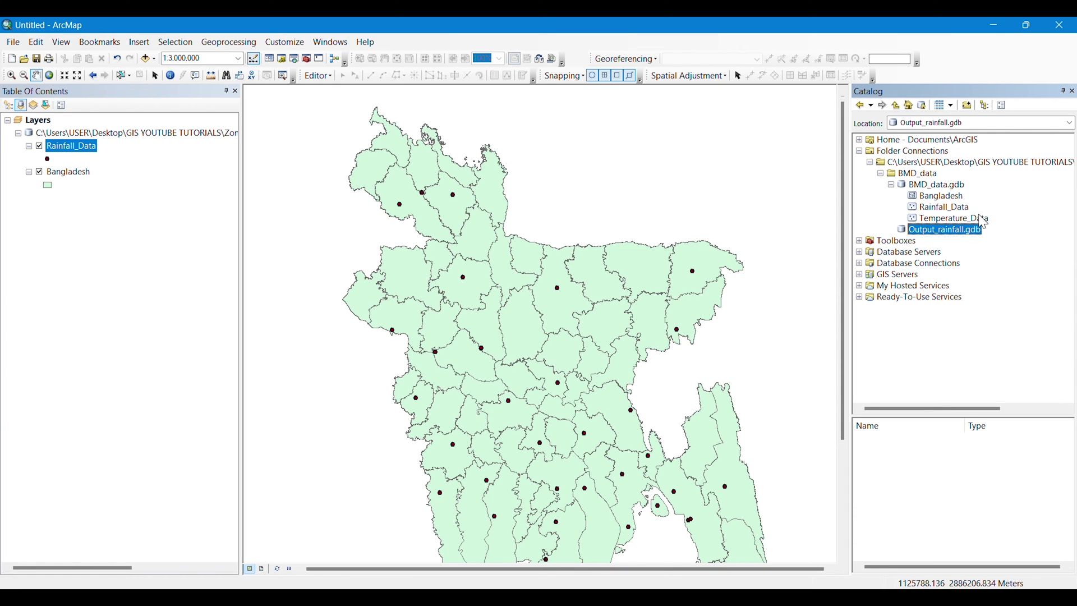
Set the current workspace in the geoprocessing environment settings to BMD_data.gdb from the BMD_data folder
click(226, 44)
click(233, 175)
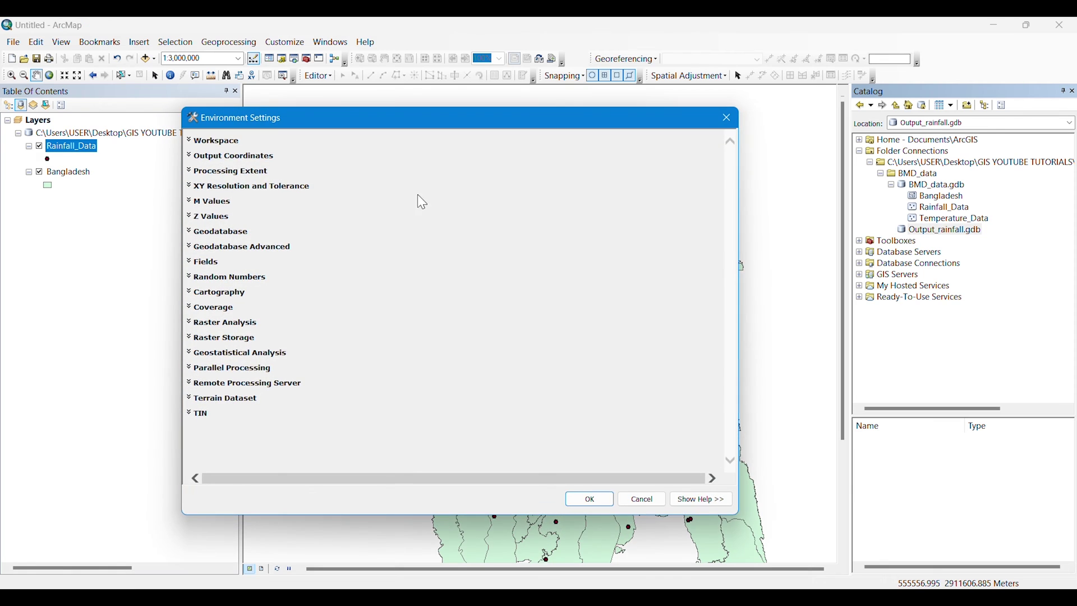
click(214, 140)
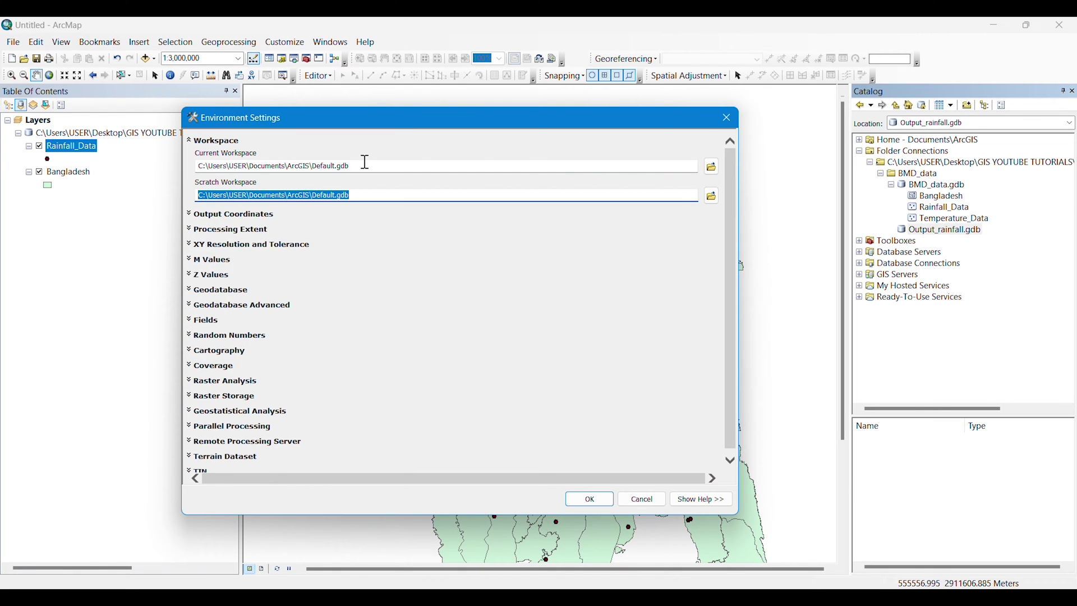
click(716, 167)
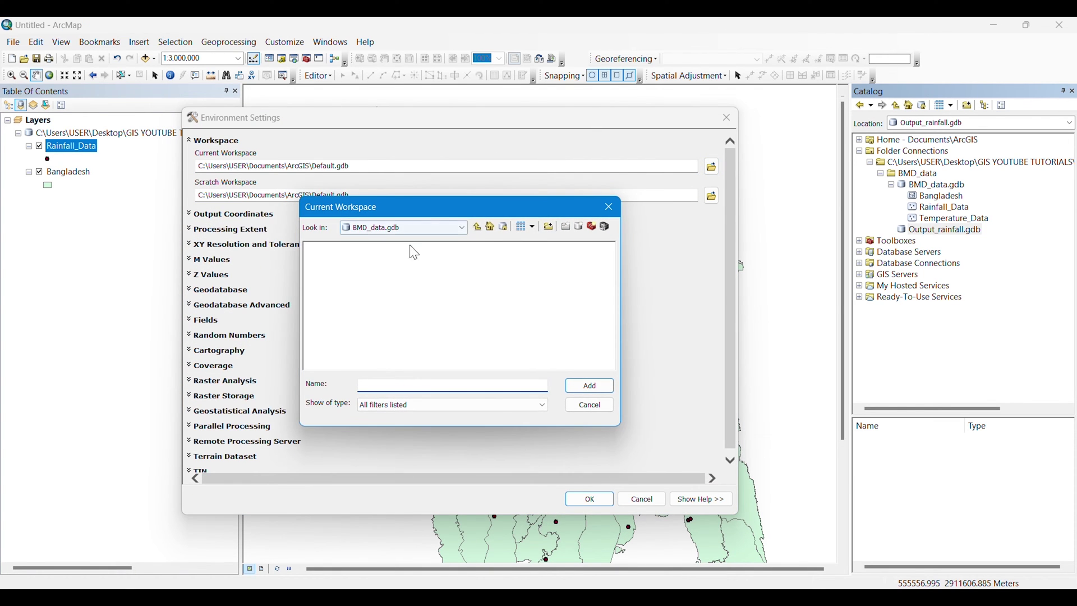
click(477, 228)
click(463, 227)
click(381, 255)
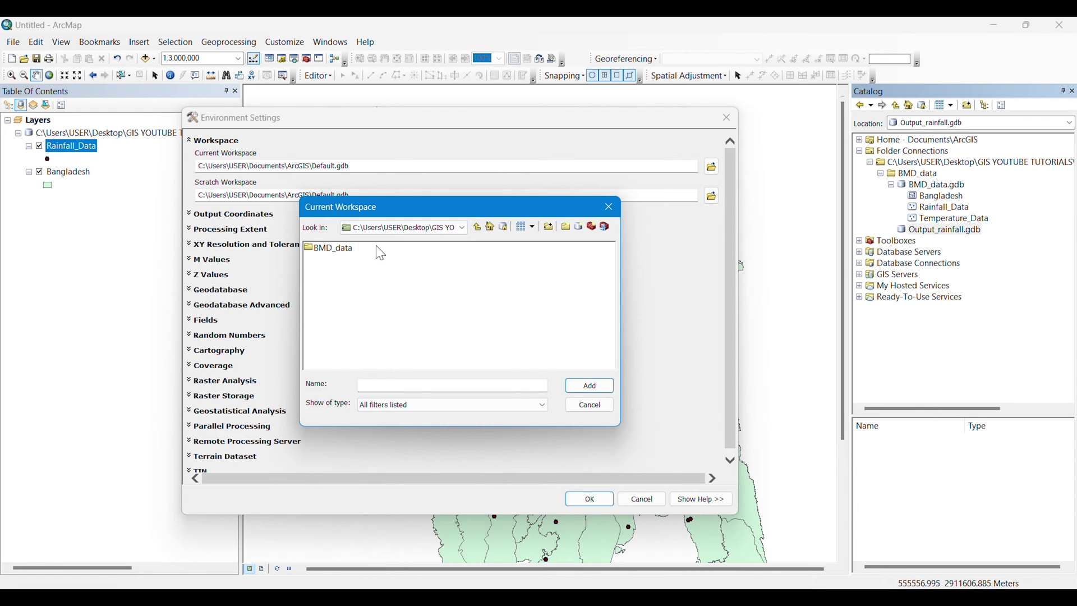
double_click(348, 249)
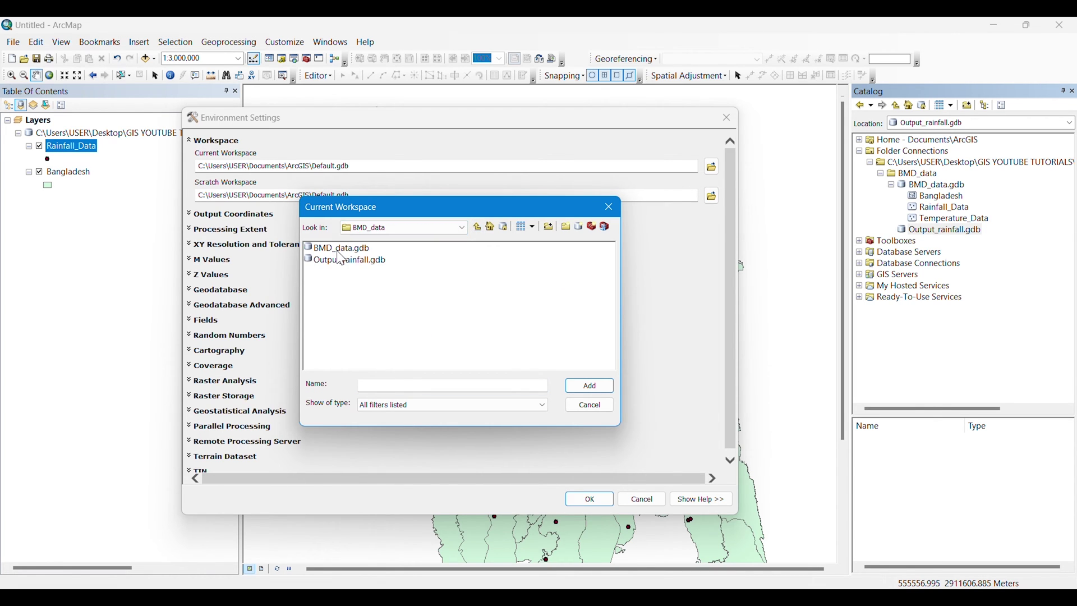
click(340, 250)
click(576, 387)
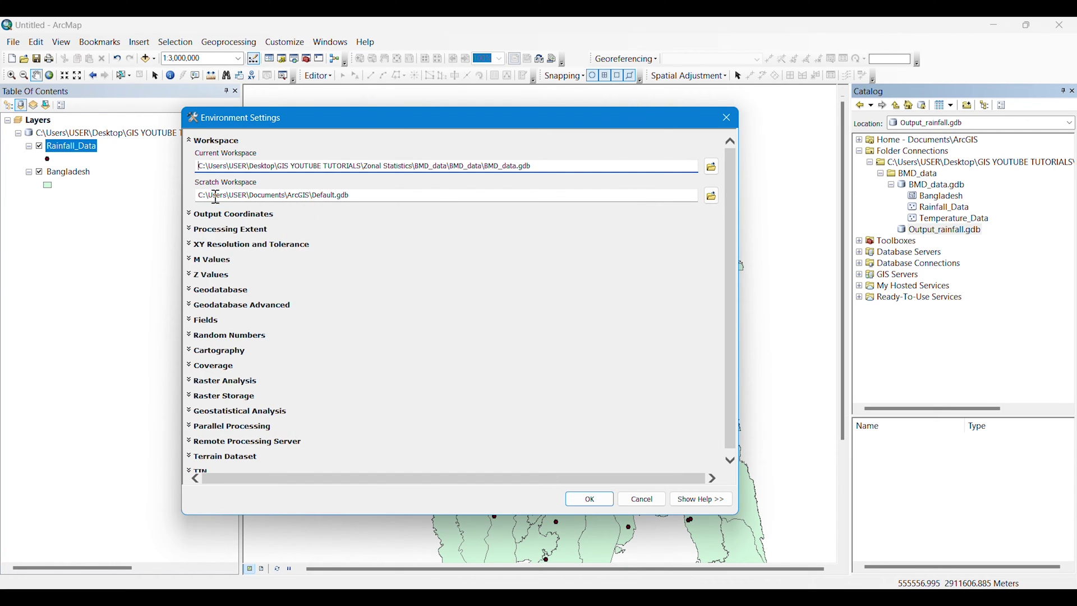
Set the scratch workspace to Output_rainfall.gdb in the BMD_data folder and apply the environment settings
click(715, 198)
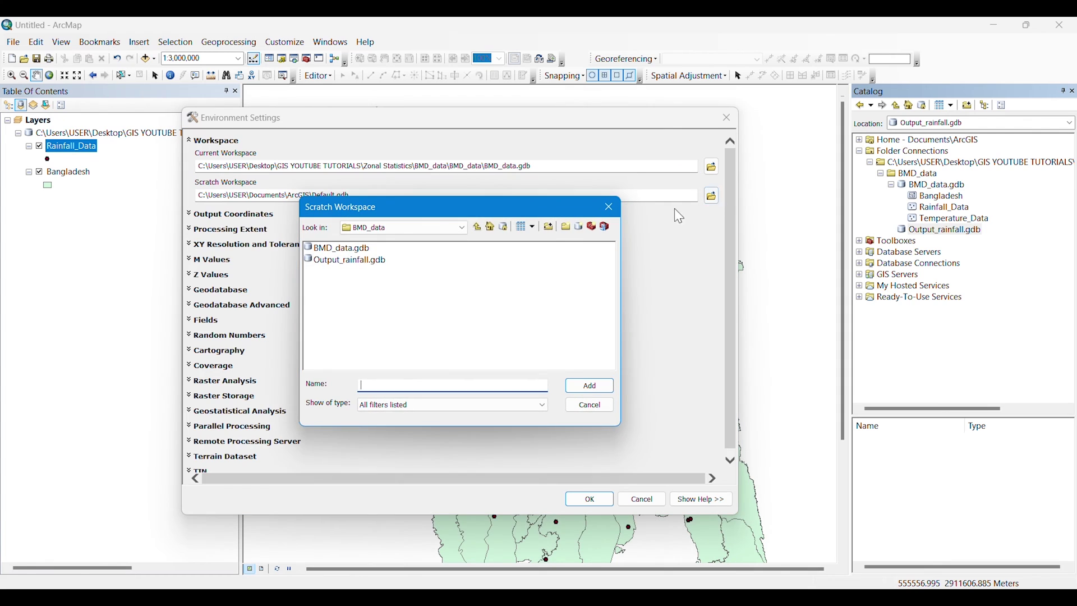
click(347, 262)
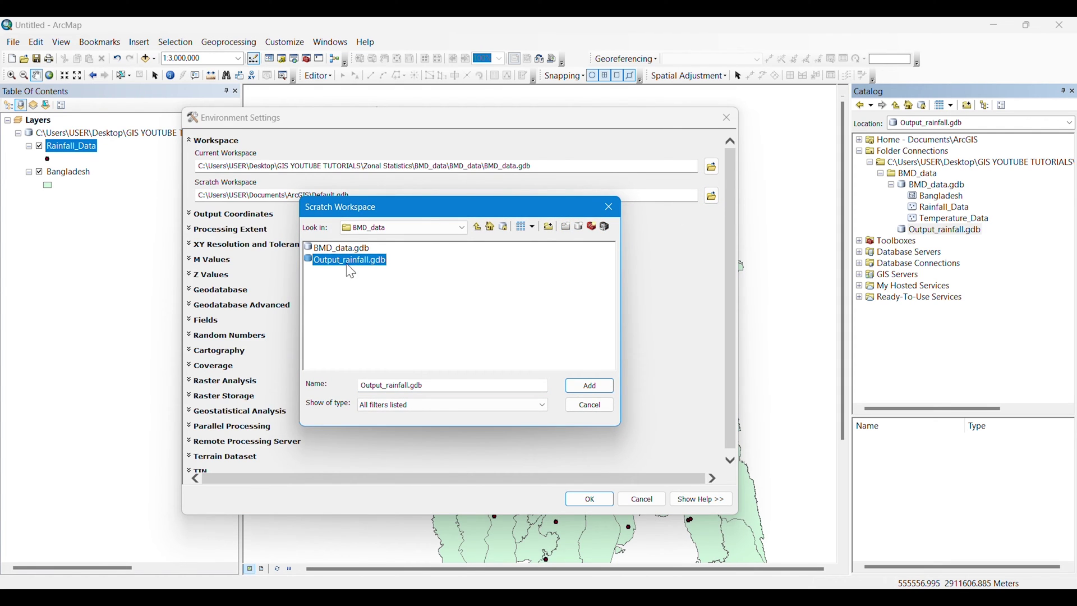
click(583, 386)
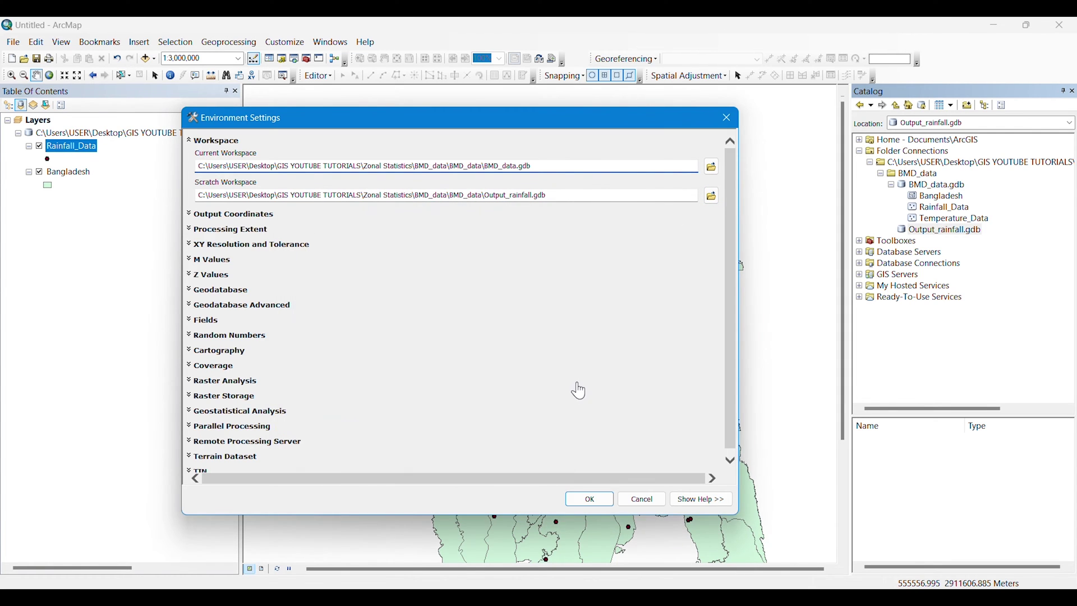
click(590, 501)
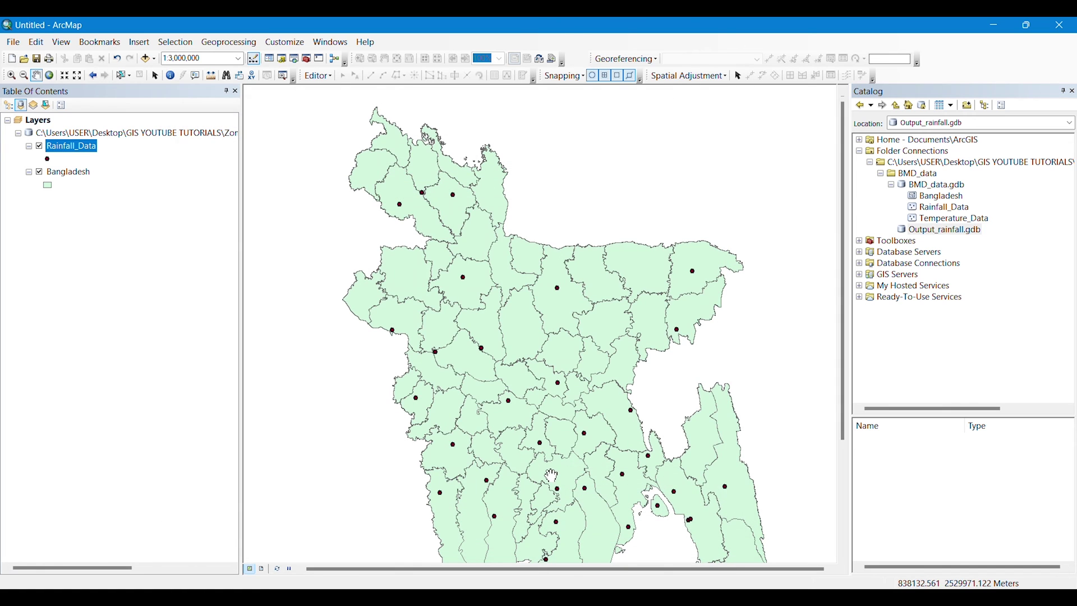
Check the coordinate systems of the Rainfall_Data and Bangladesh layers in their source properties
right_click(84, 147)
click(140, 419)
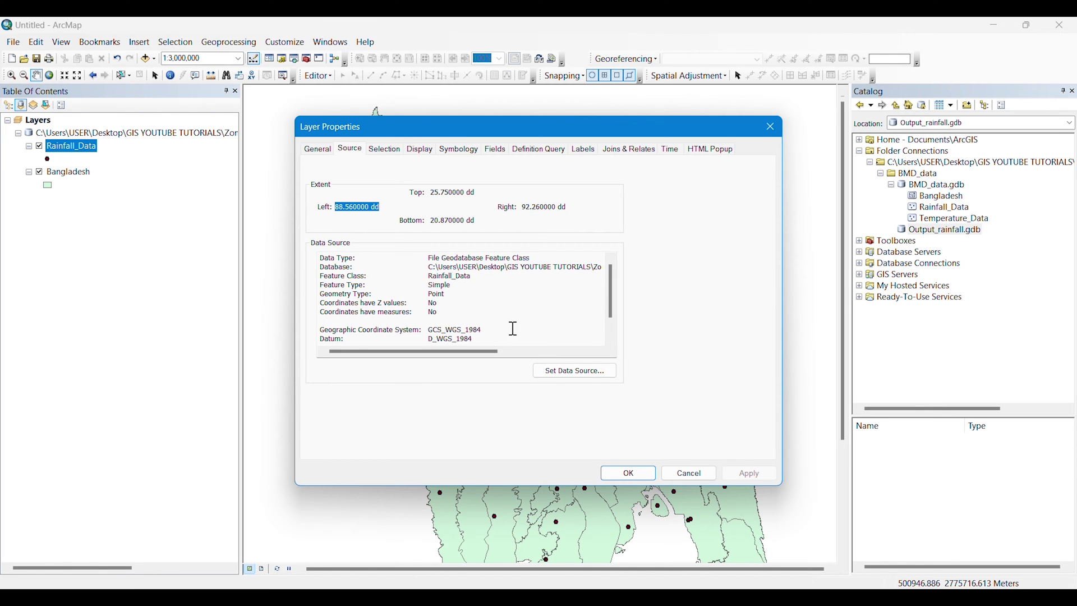
click(771, 127)
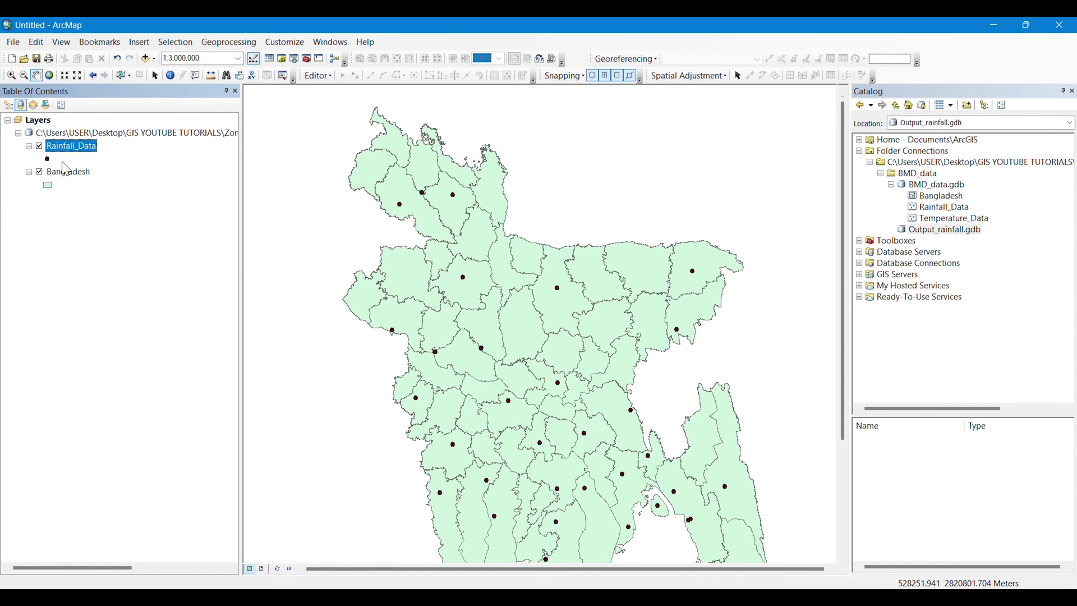
right_click(63, 168)
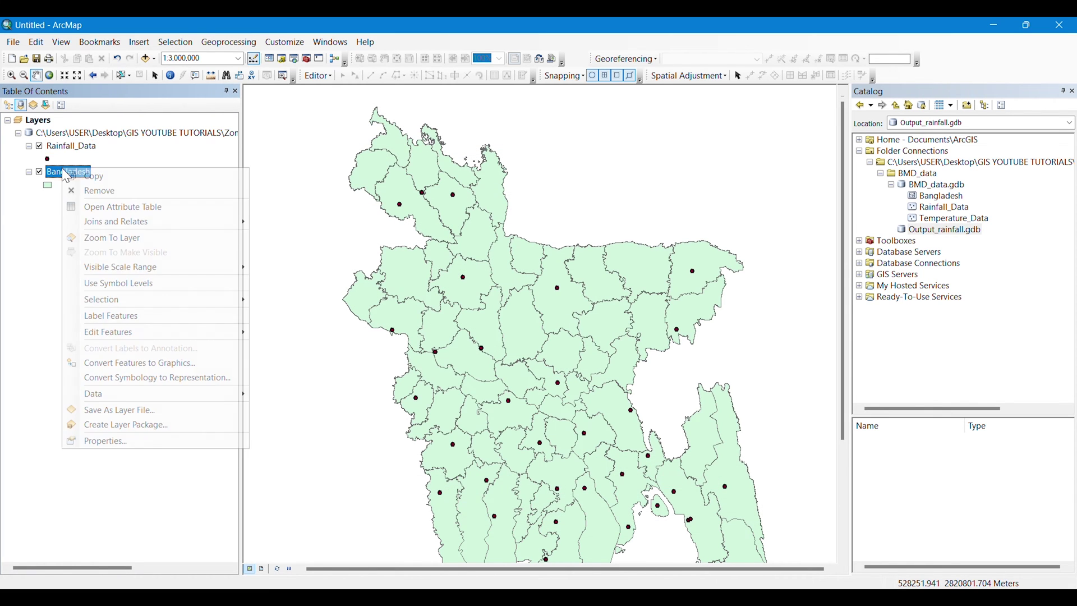
click(124, 443)
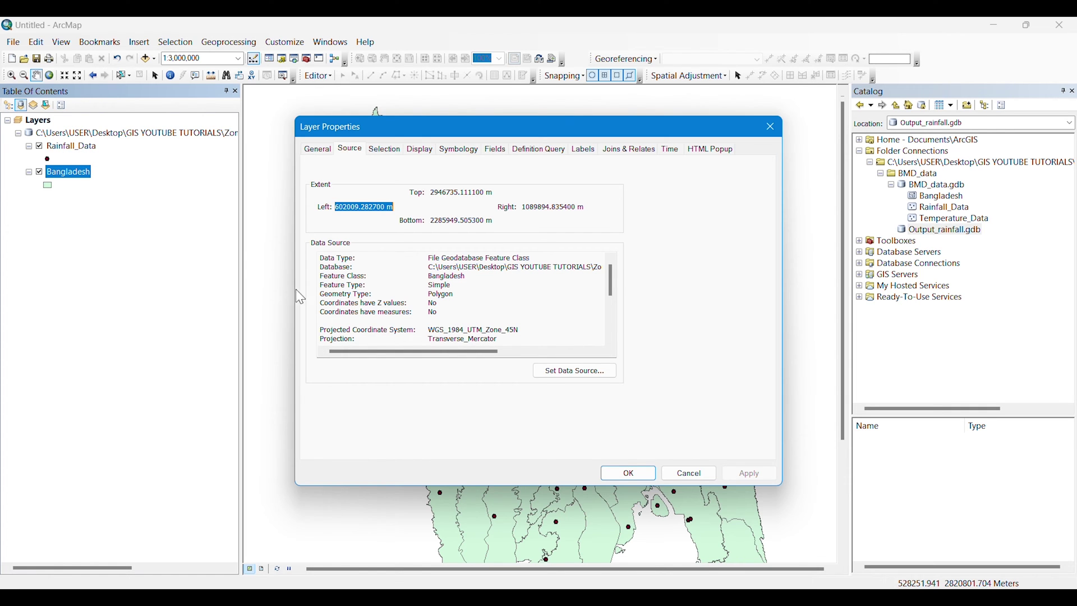
click(629, 478)
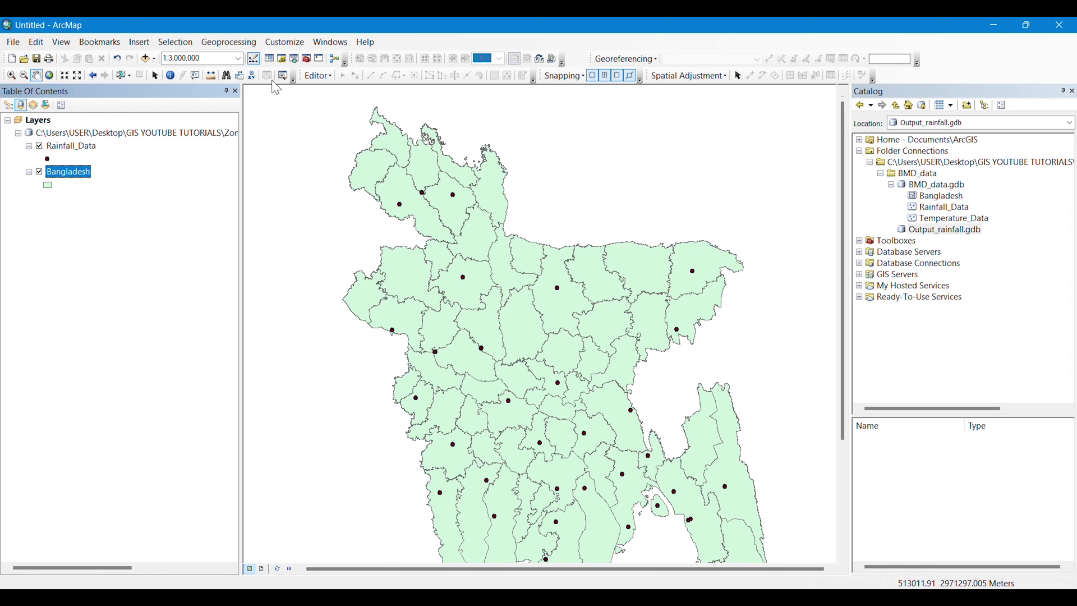
Search the tools for "project" and open the Project (Data Management) tool
click(295, 61)
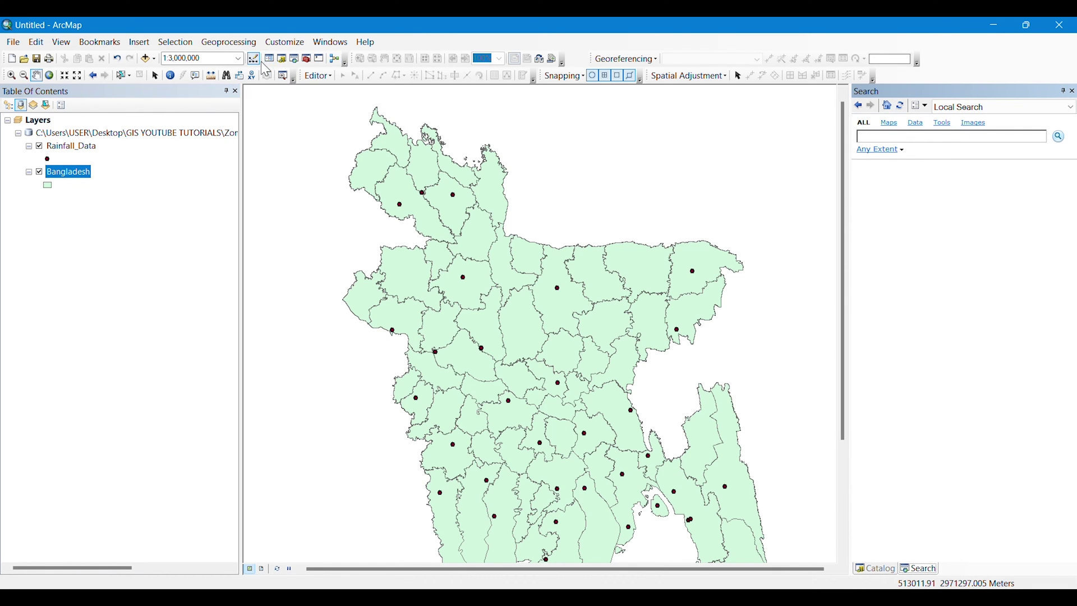
click(329, 52)
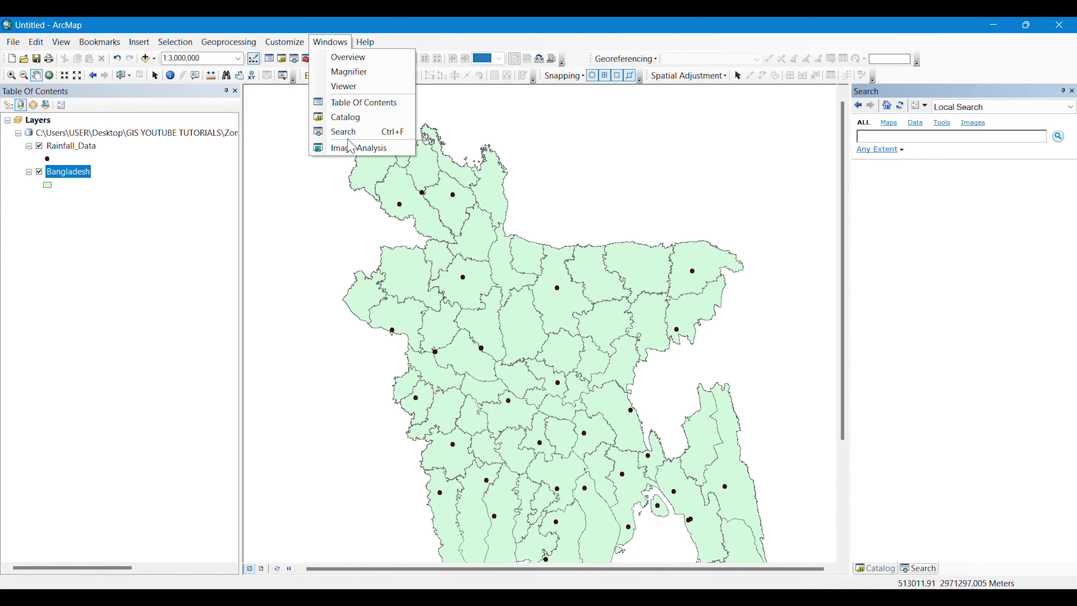
click(891, 138)
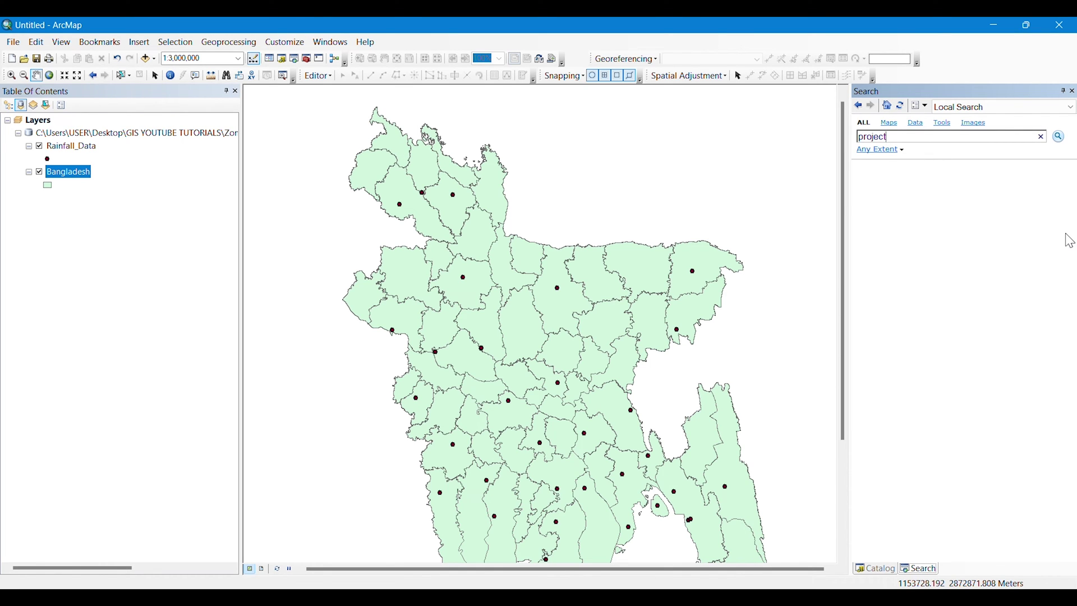
text(project)
key(Return)
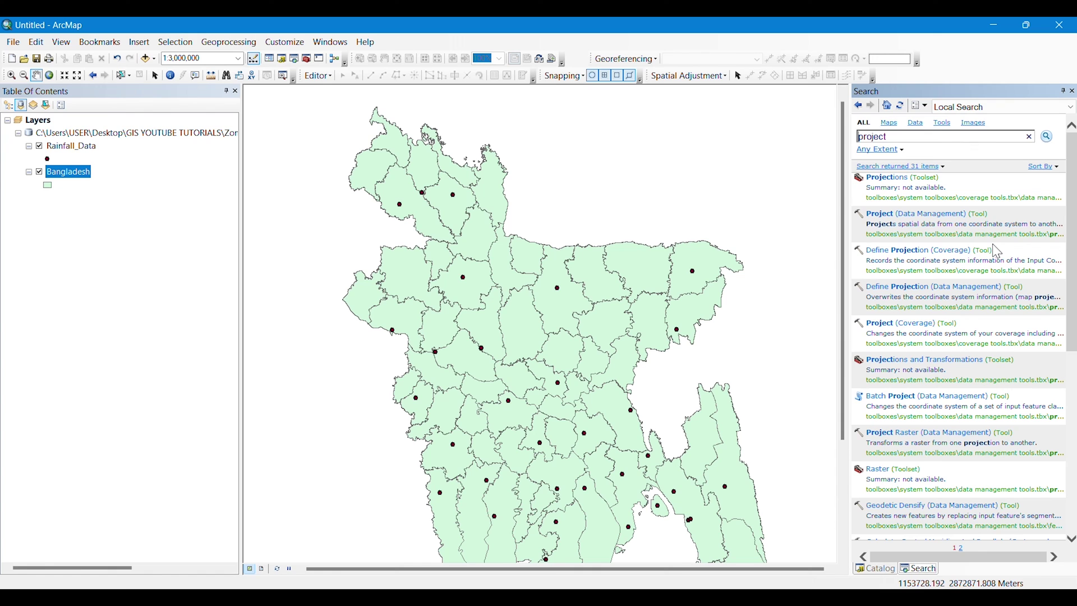
click(920, 214)
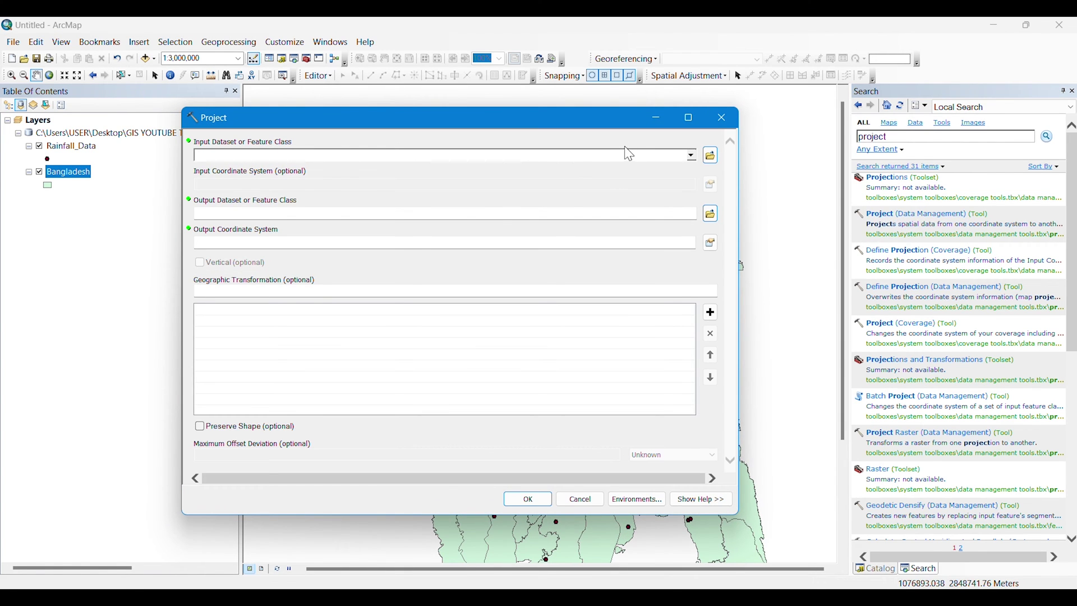
Choose Rainfall_Data as the dataset to project and name the output feature class proj_rainfall in Output_rainfall.gdb
click(691, 155)
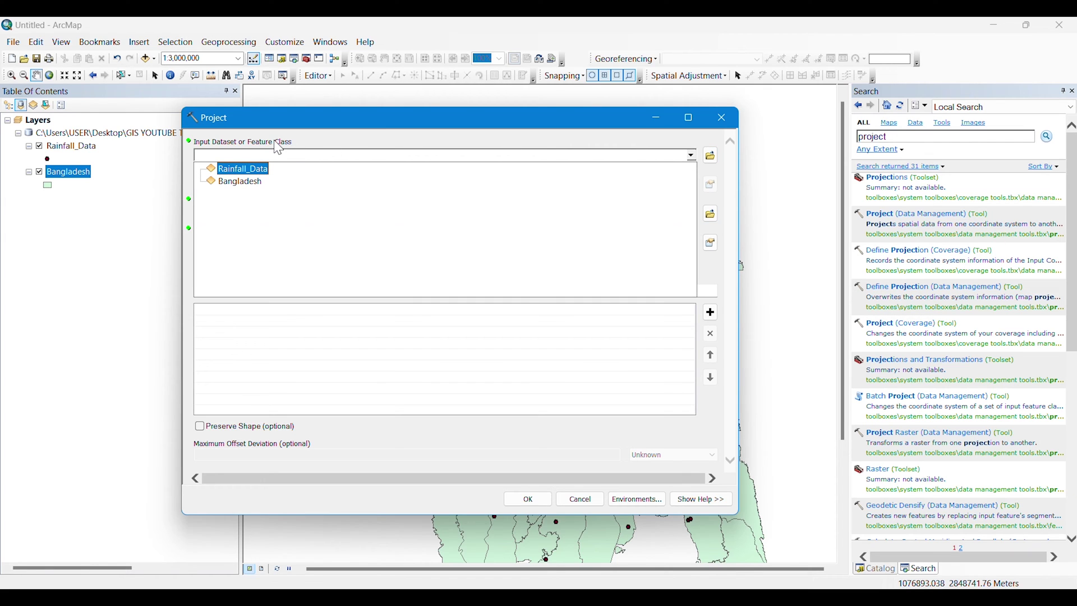
click(241, 170)
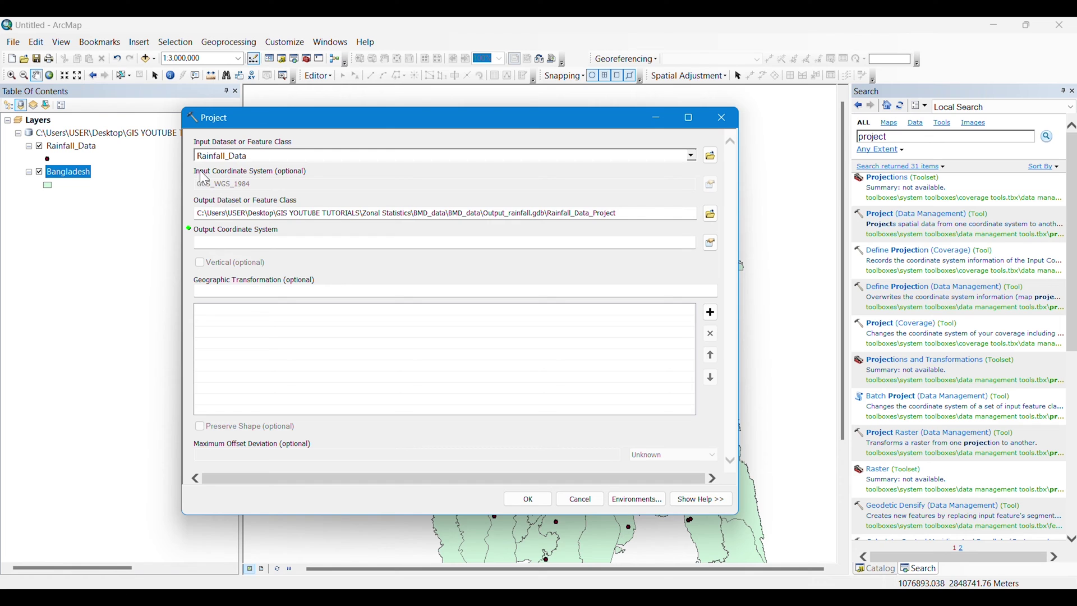
click(711, 213)
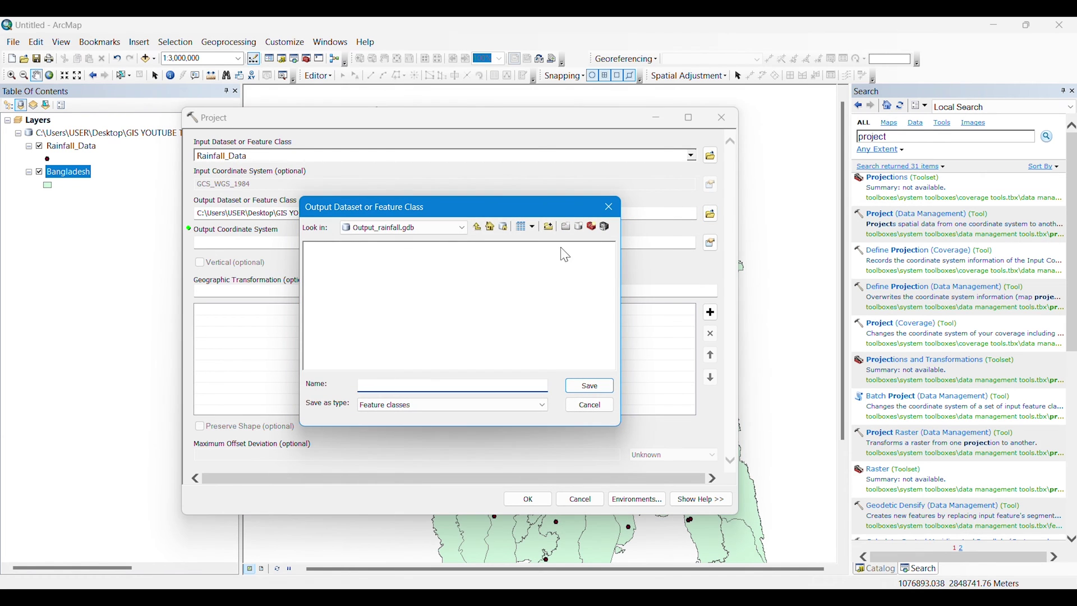
click(463, 228)
click(403, 262)
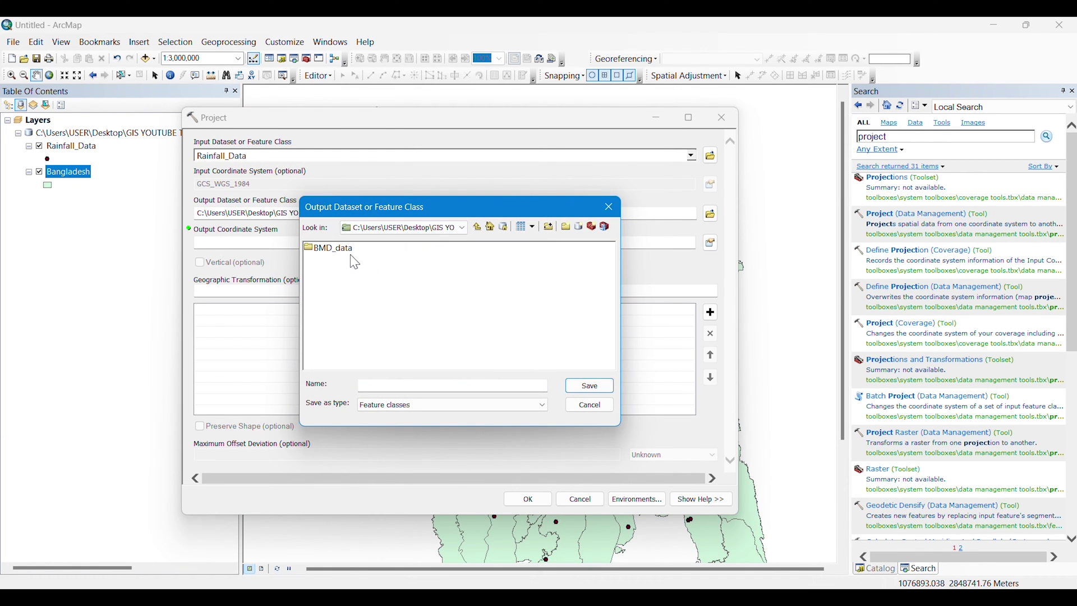
double_click(348, 260)
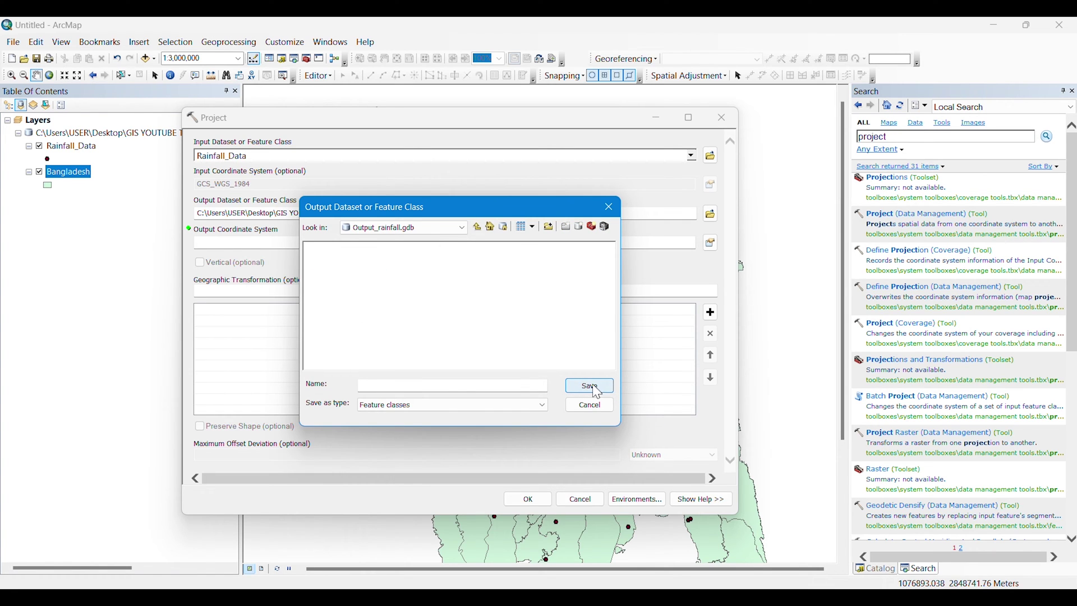
click(457, 387)
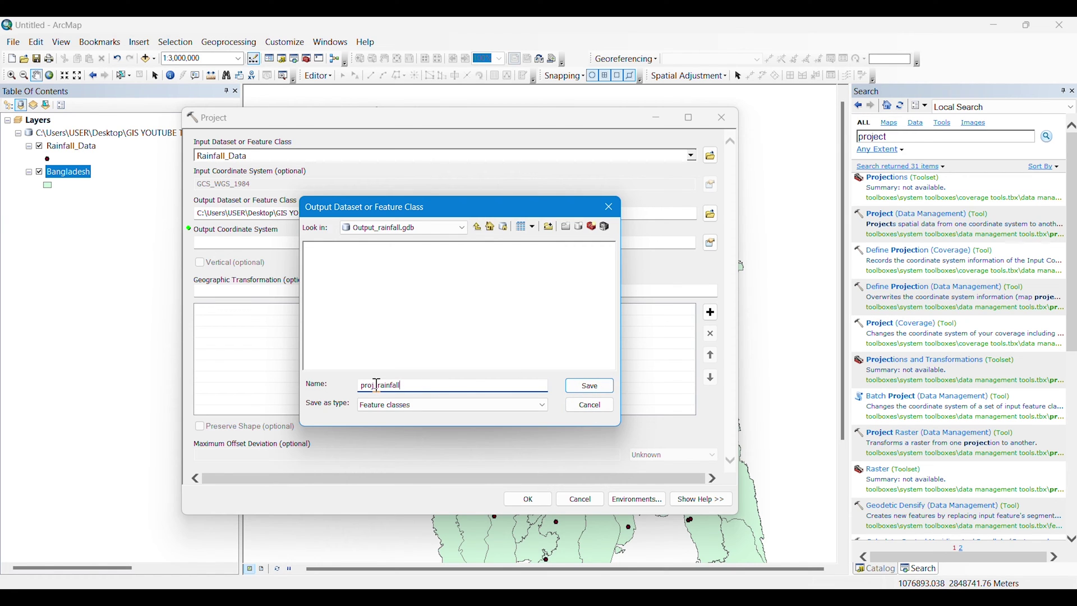
click(578, 386)
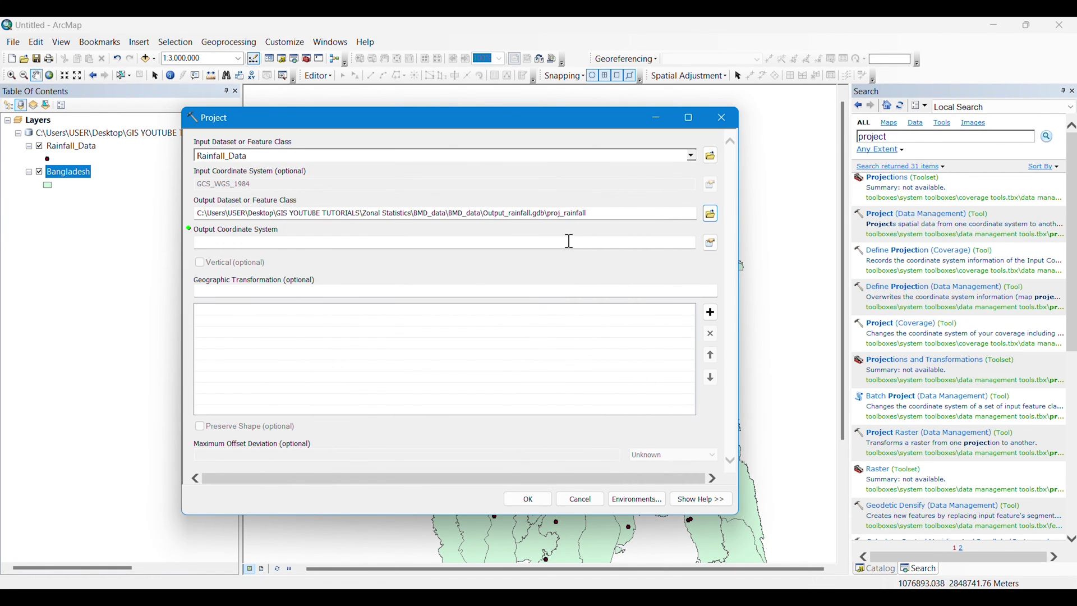
Import WGS_1984_UTM_Zone_45N as the output coordinate system from the Bangladesh feature class in BMD_data.gdb and run the projection
click(711, 243)
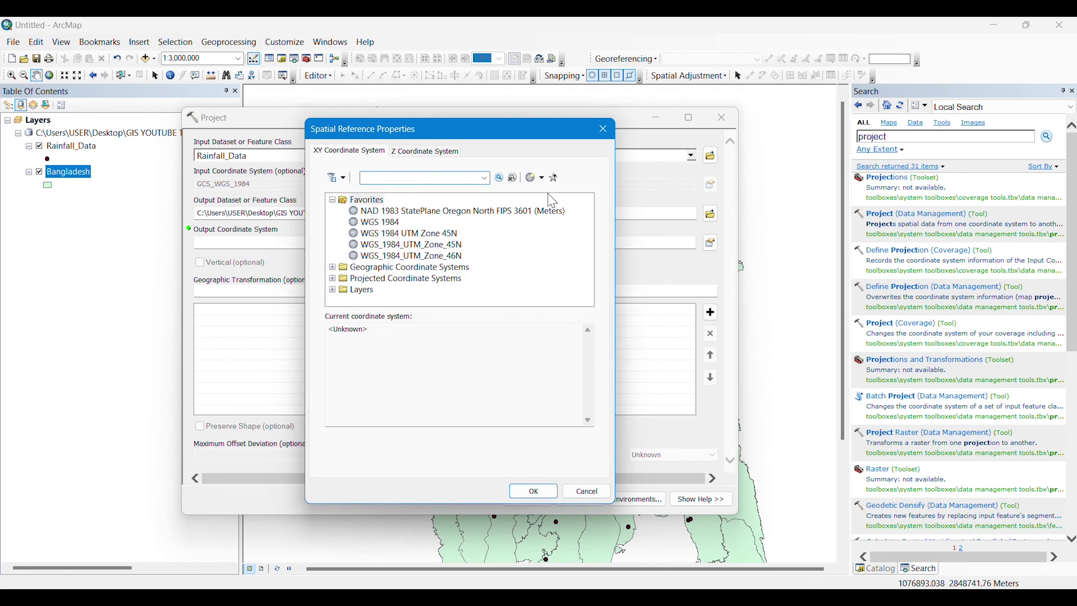
click(333, 200)
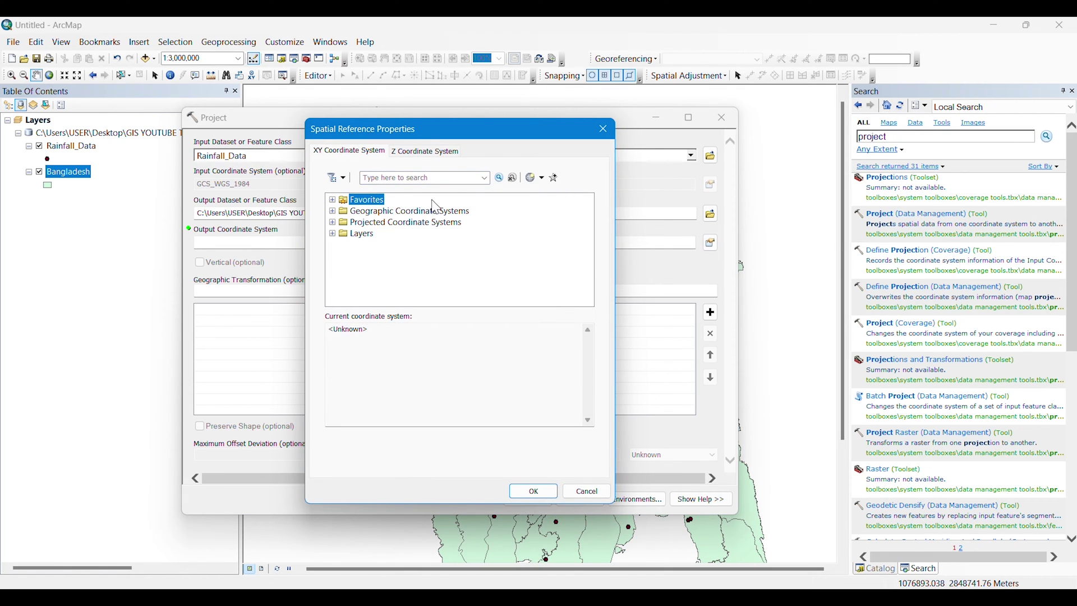
click(543, 180)
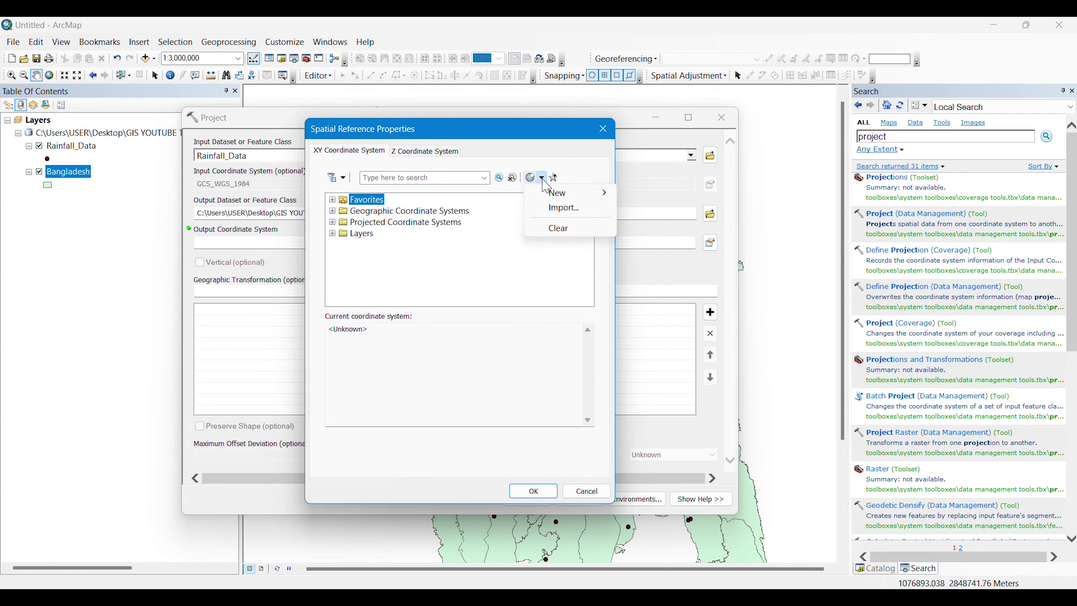
click(559, 212)
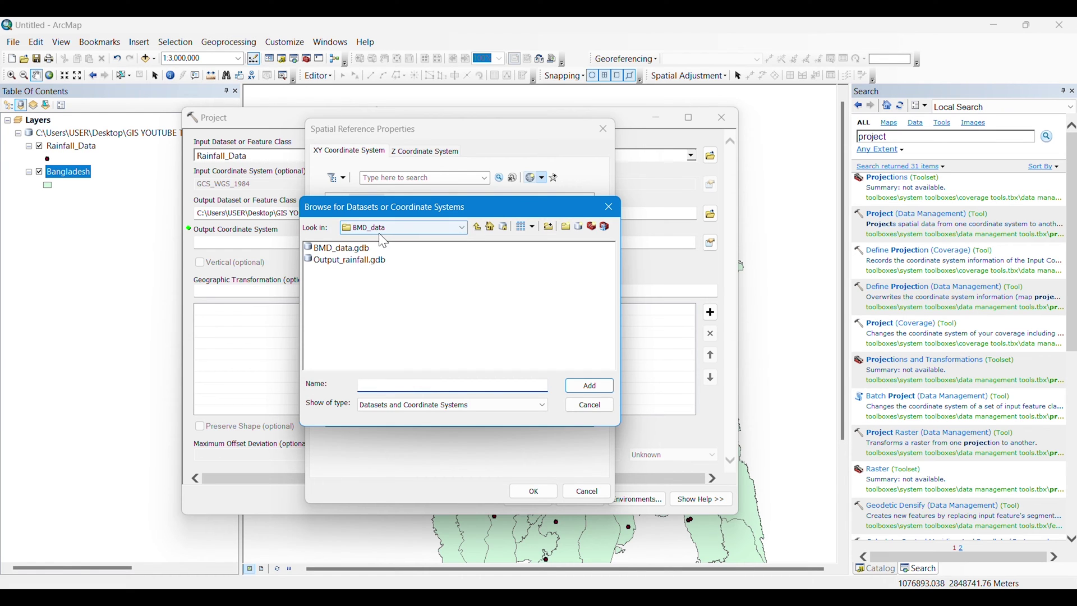
click(335, 252)
double_click(335, 251)
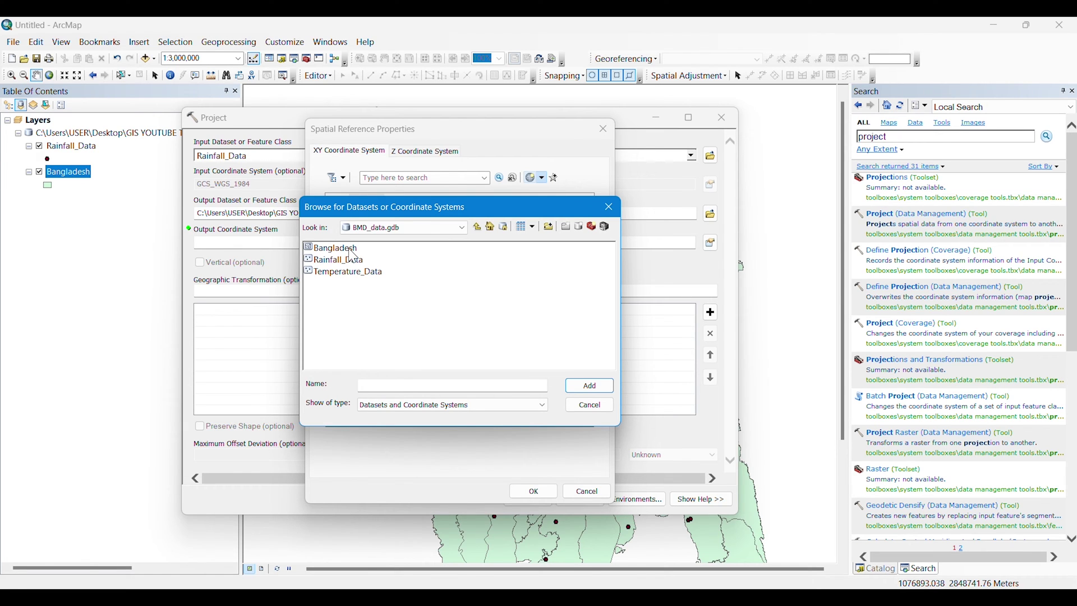
click(331, 248)
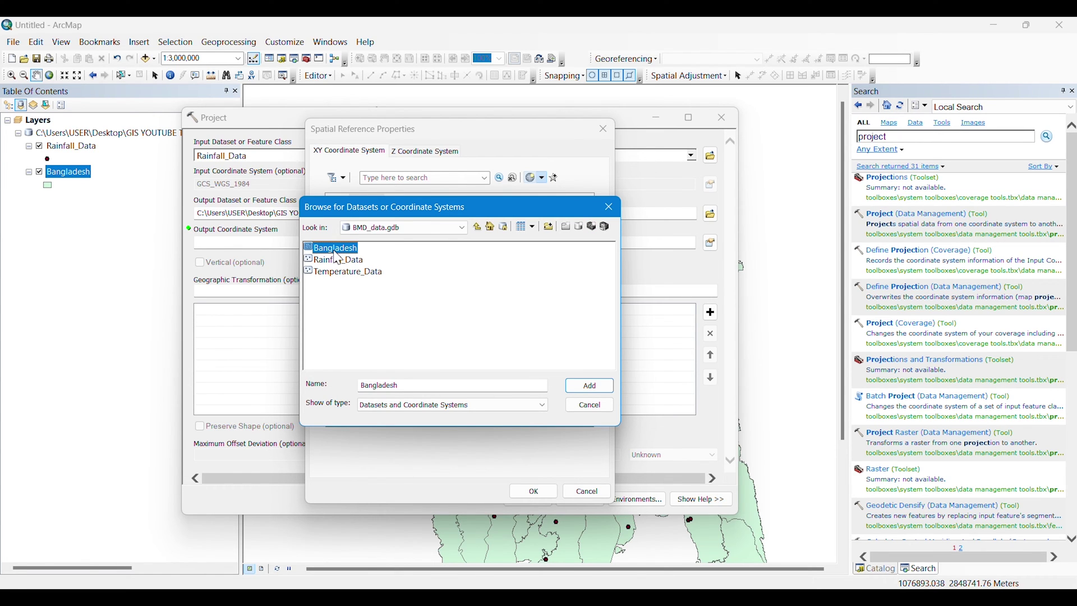
click(593, 389)
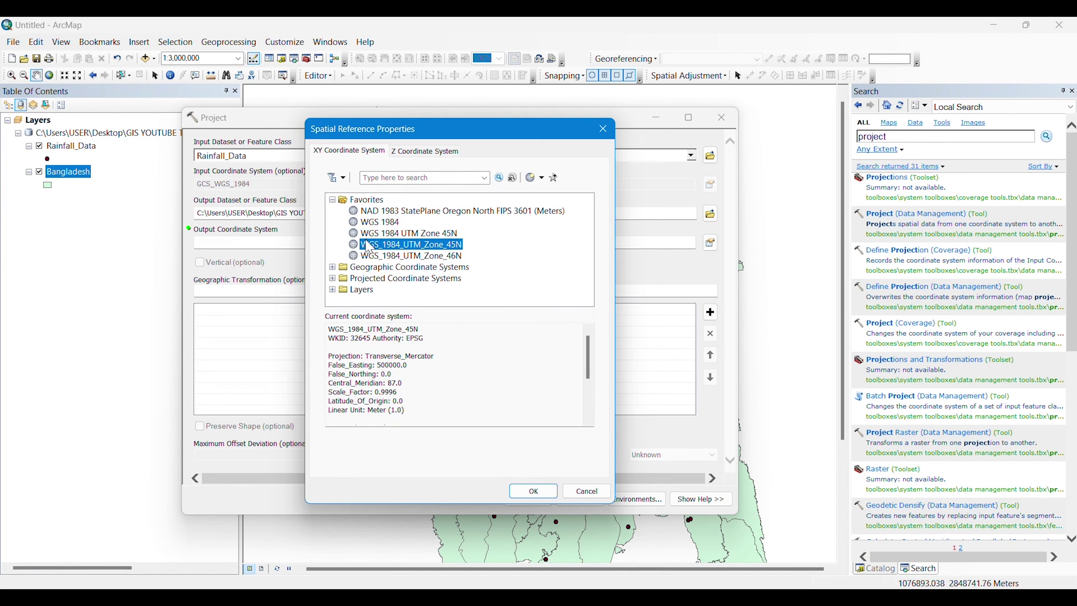
click(530, 492)
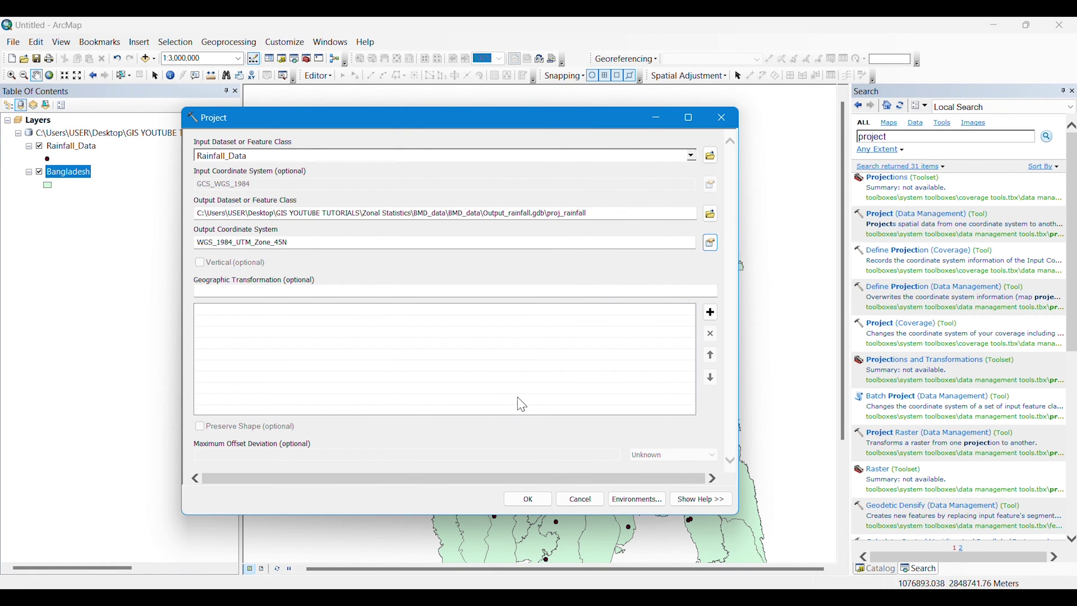
click(524, 499)
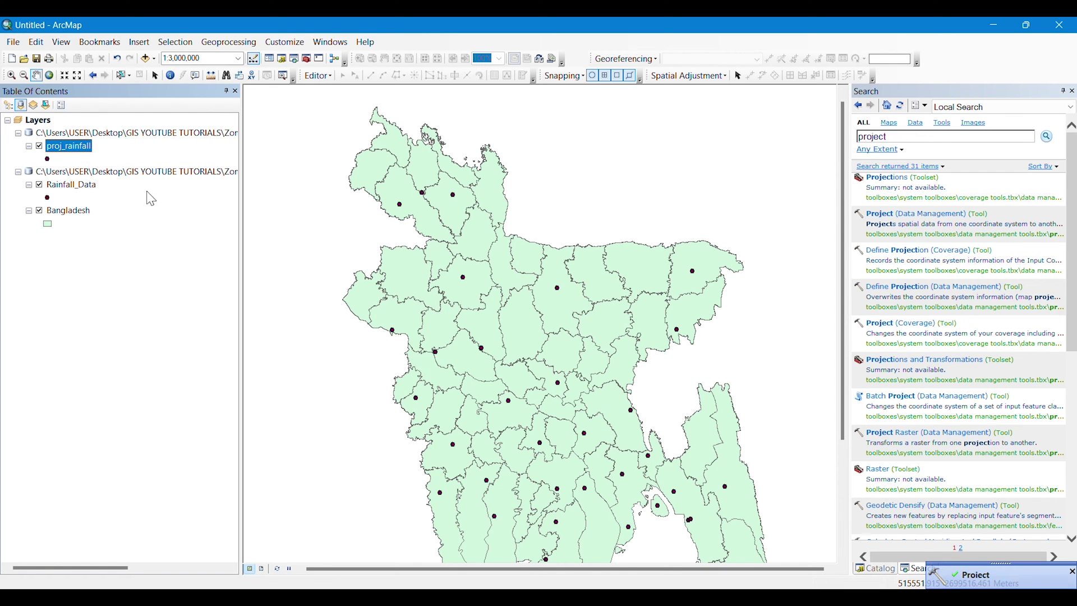
Remove the unprojected Rainfall_Data layer from the map
right_click(59, 186)
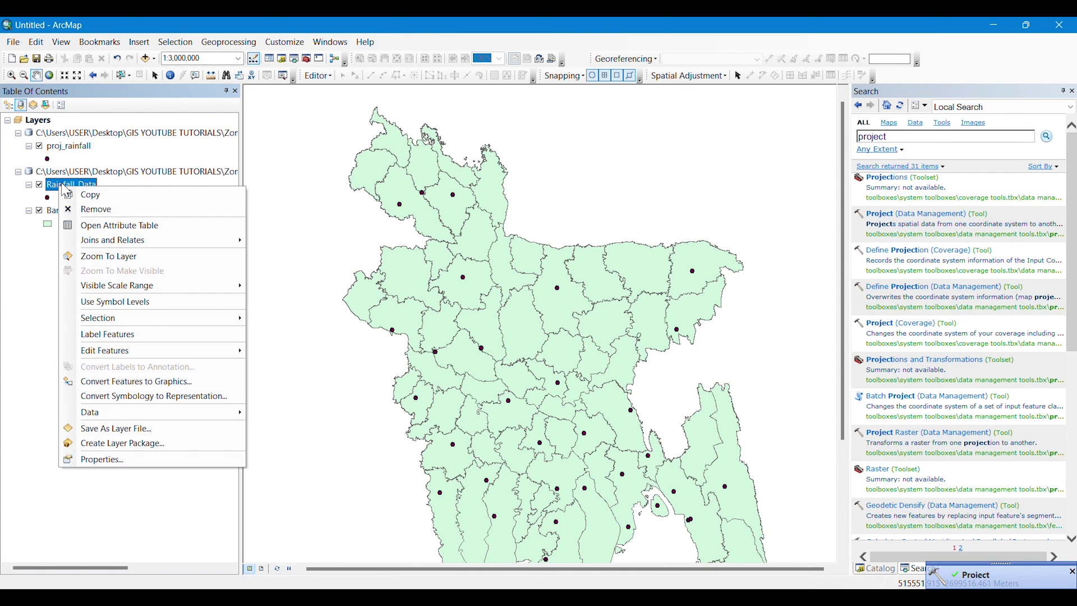
click(101, 210)
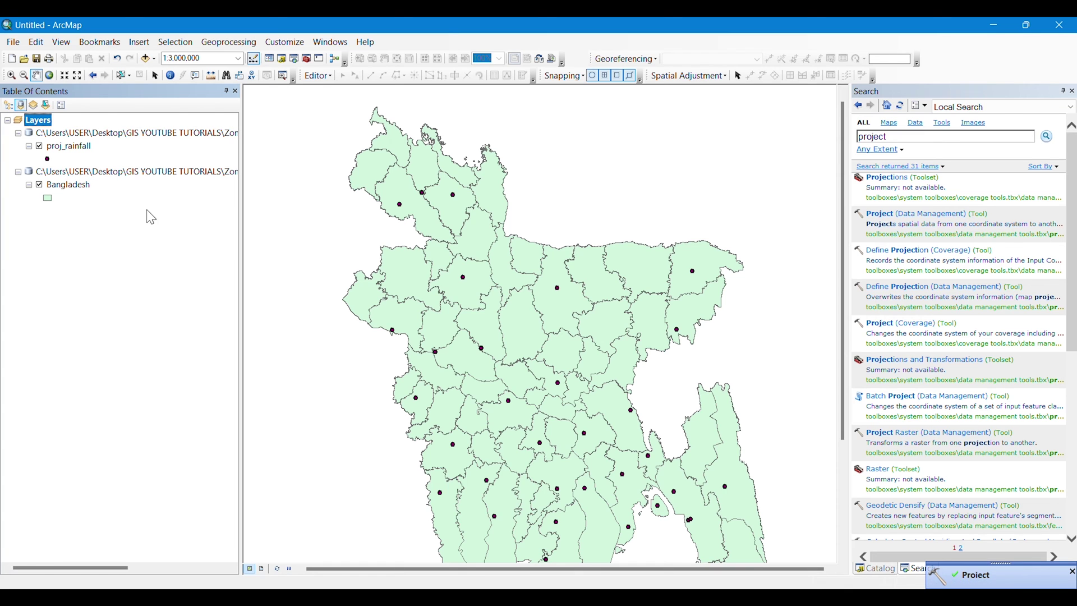
Check the projected coordinate system of the proj_rainfall and Bangladesh layers in their source properties
right_click(79, 146)
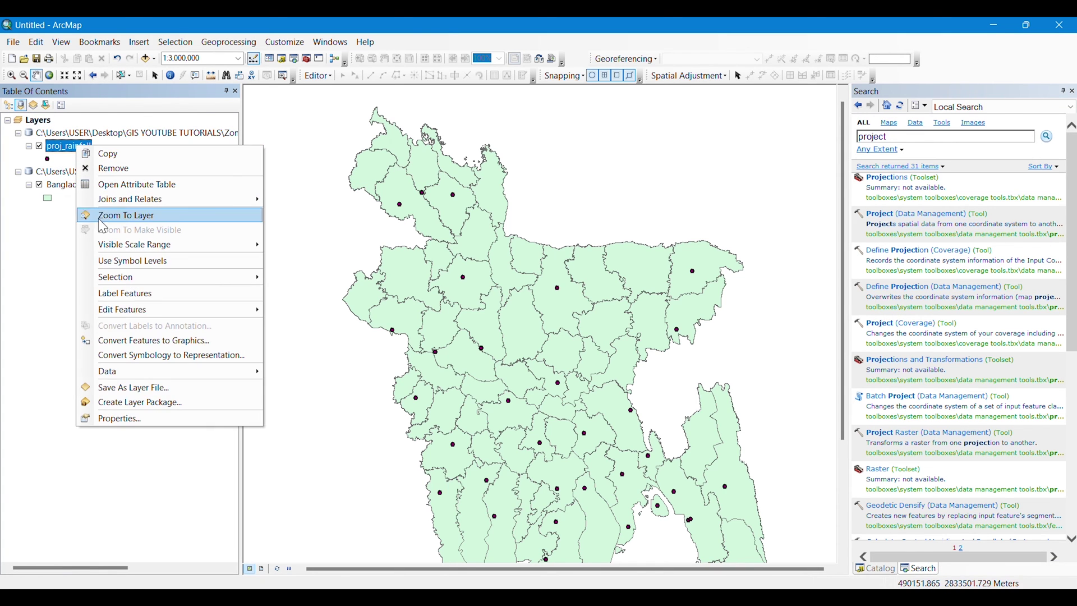
click(121, 424)
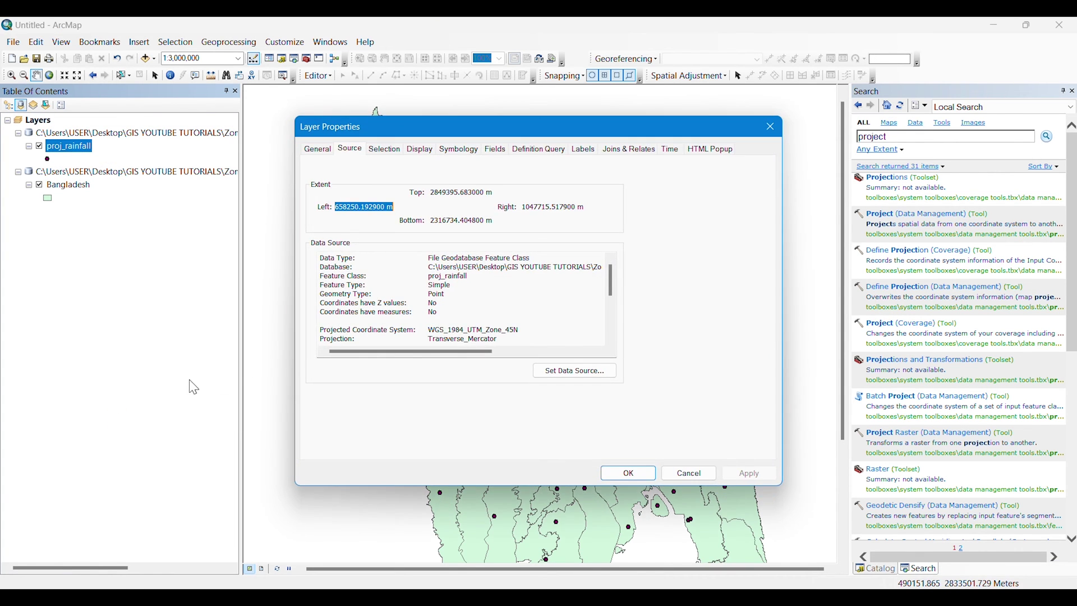
click(771, 127)
right_click(77, 191)
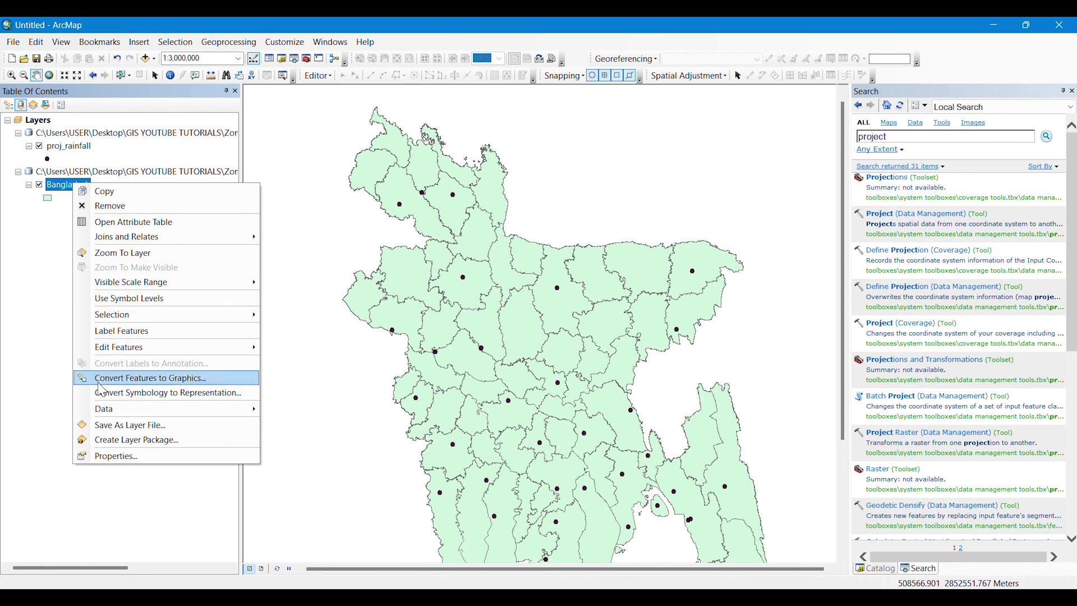
click(111, 454)
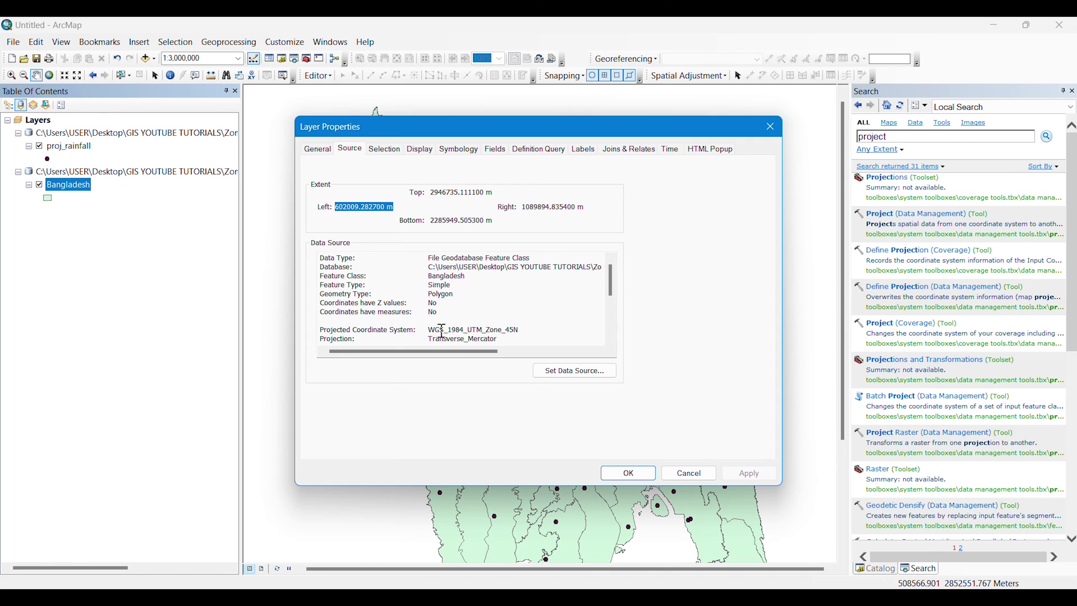
click(771, 127)
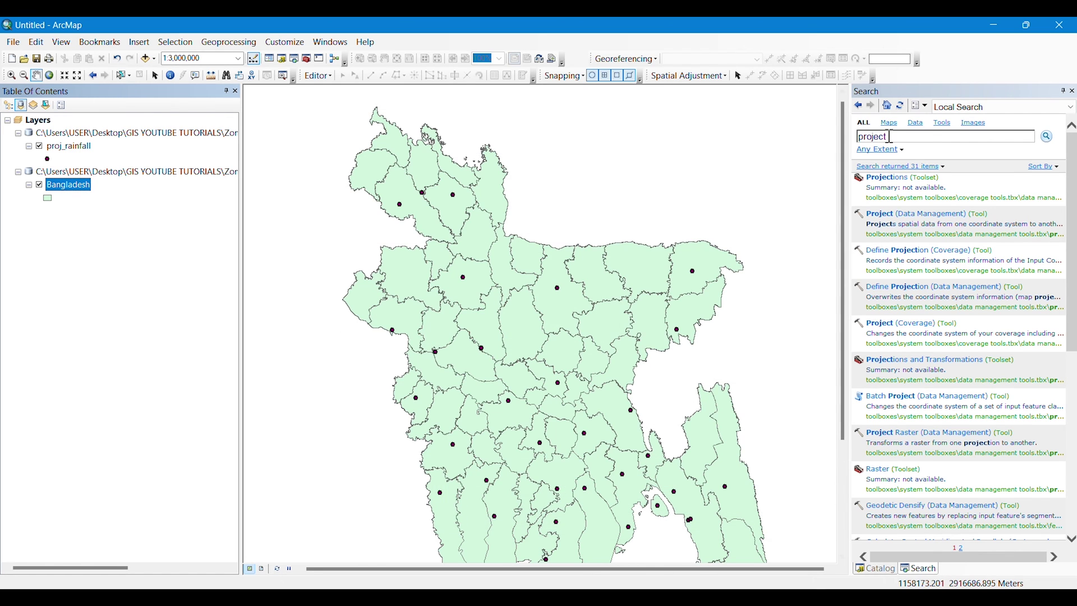
Search the tools for "kriging" and open the Kriging (Spatial Analyst) tool
double_click(898, 136)
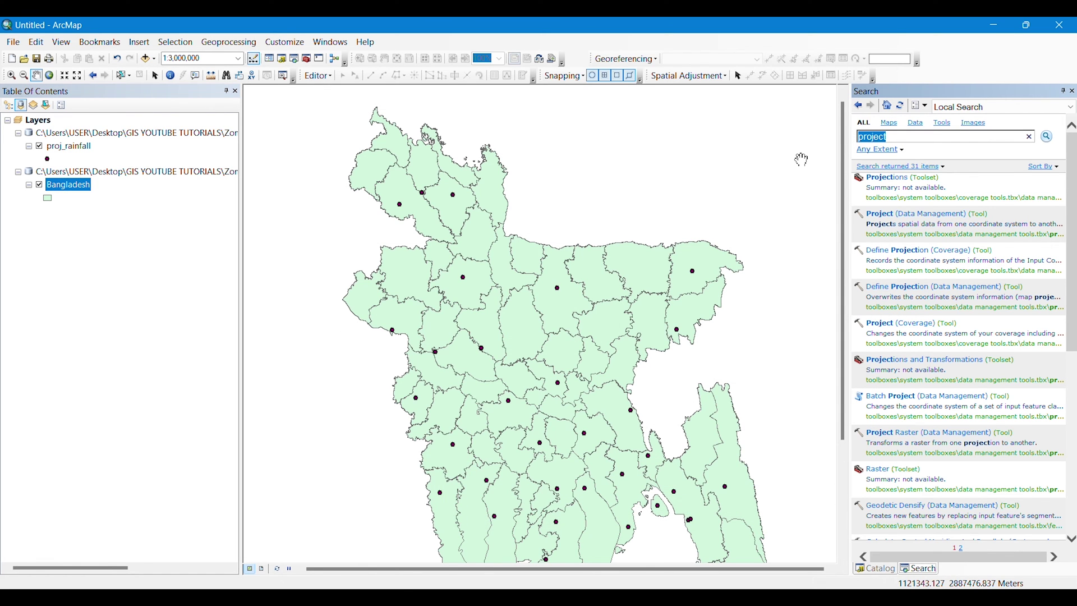
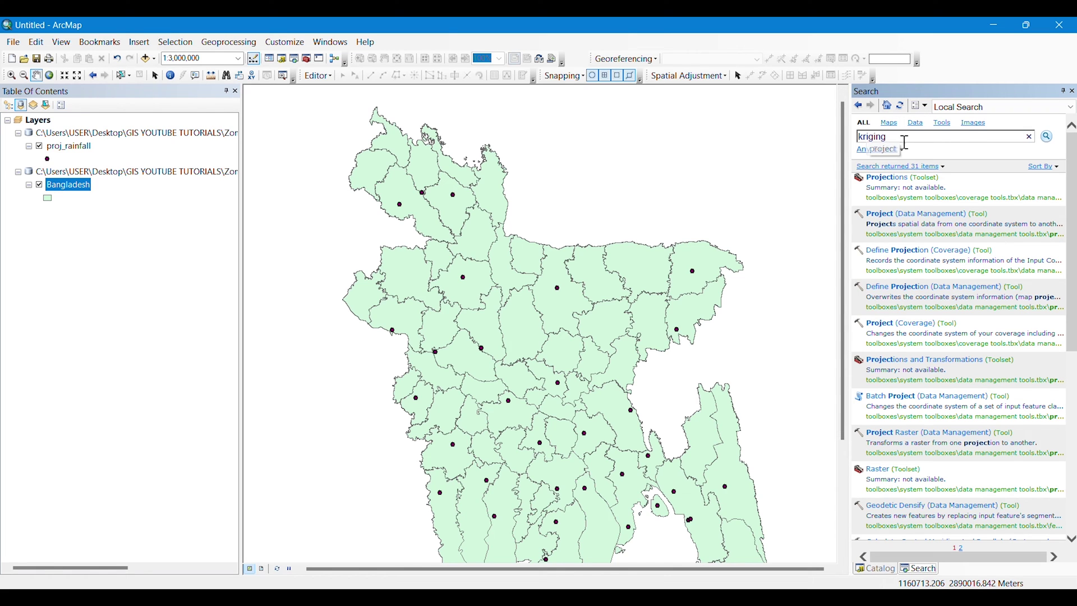
click(1047, 139)
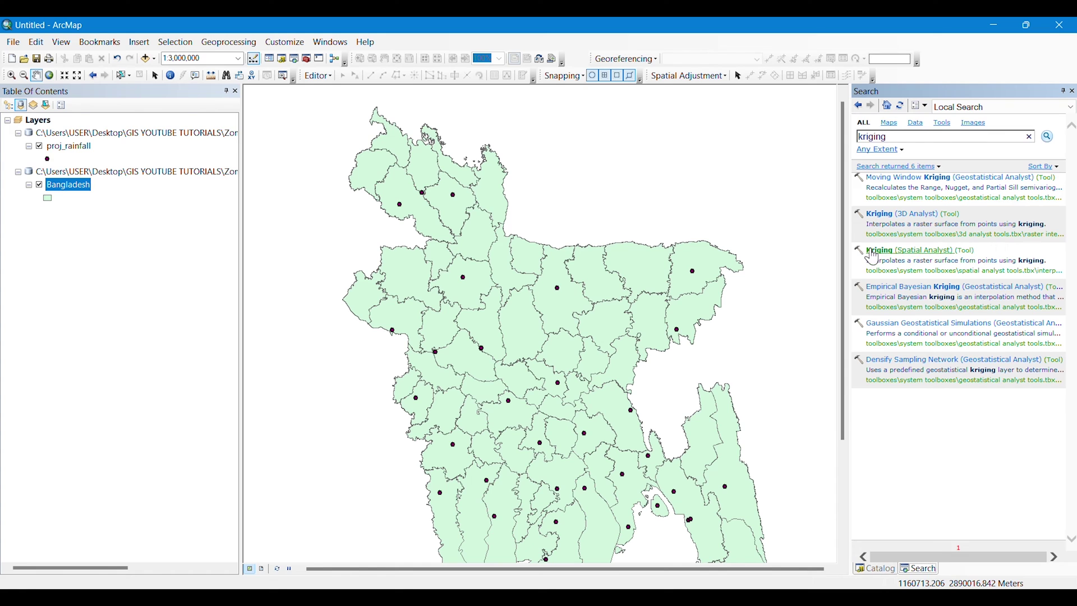
click(923, 247)
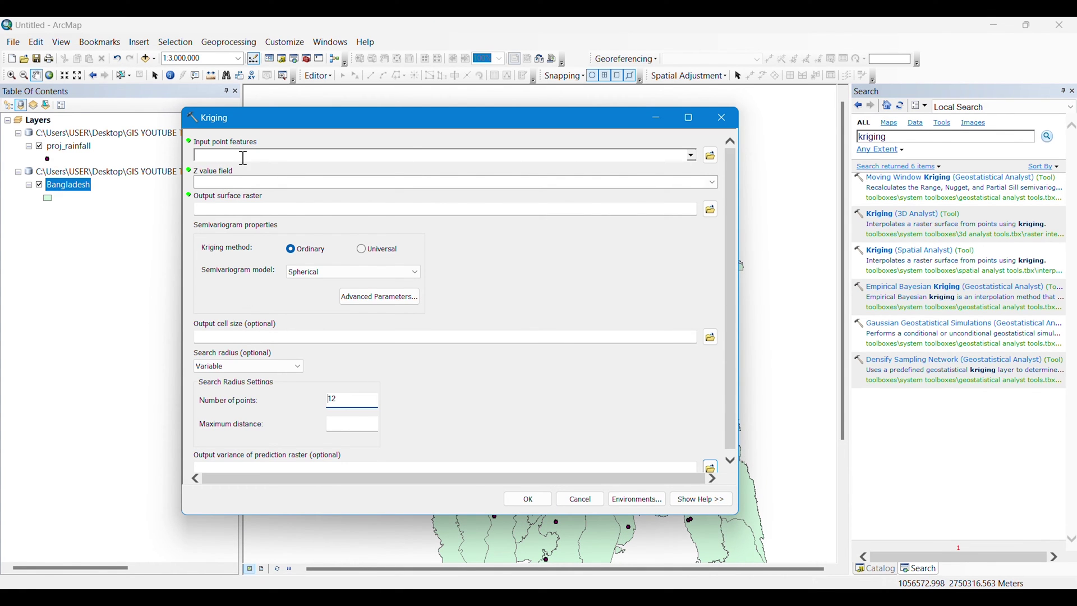
Choose proj_rainfall as the input point features for kriging and Mon2008_17 as the Z value field
click(693, 156)
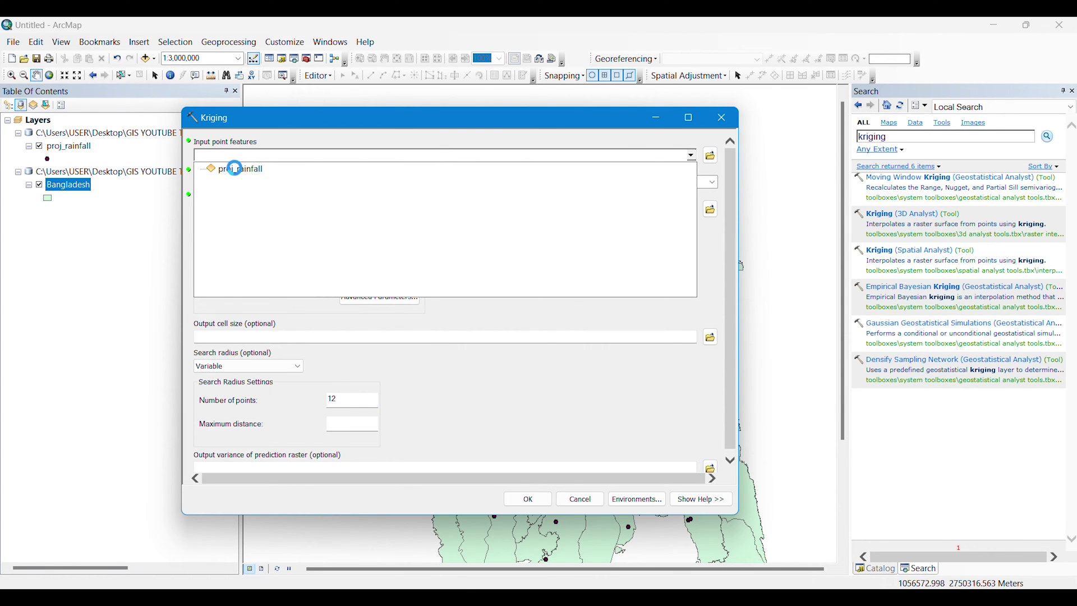
click(239, 170)
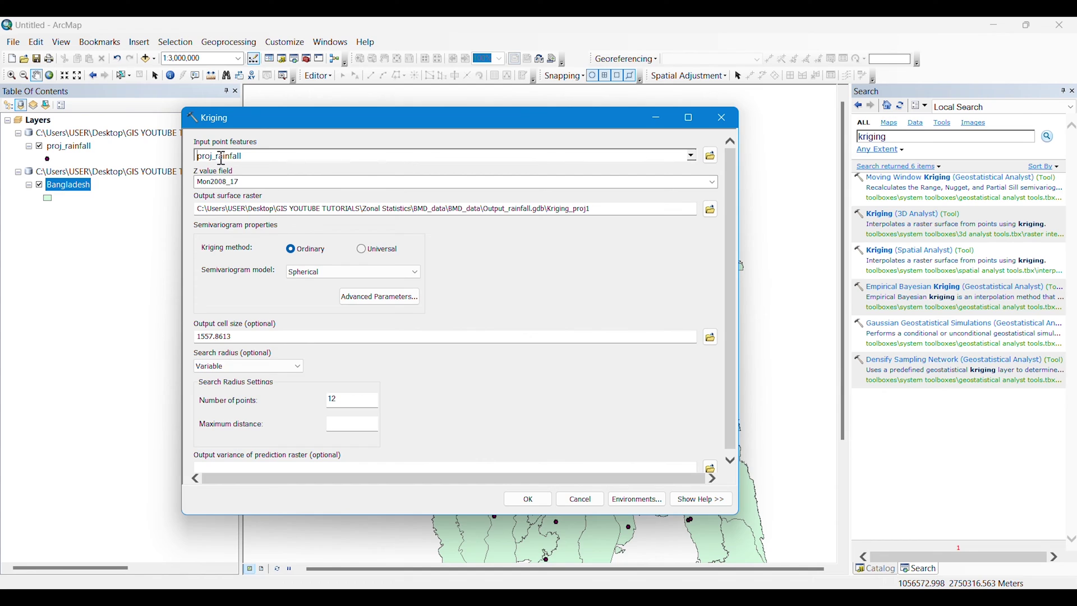
click(714, 182)
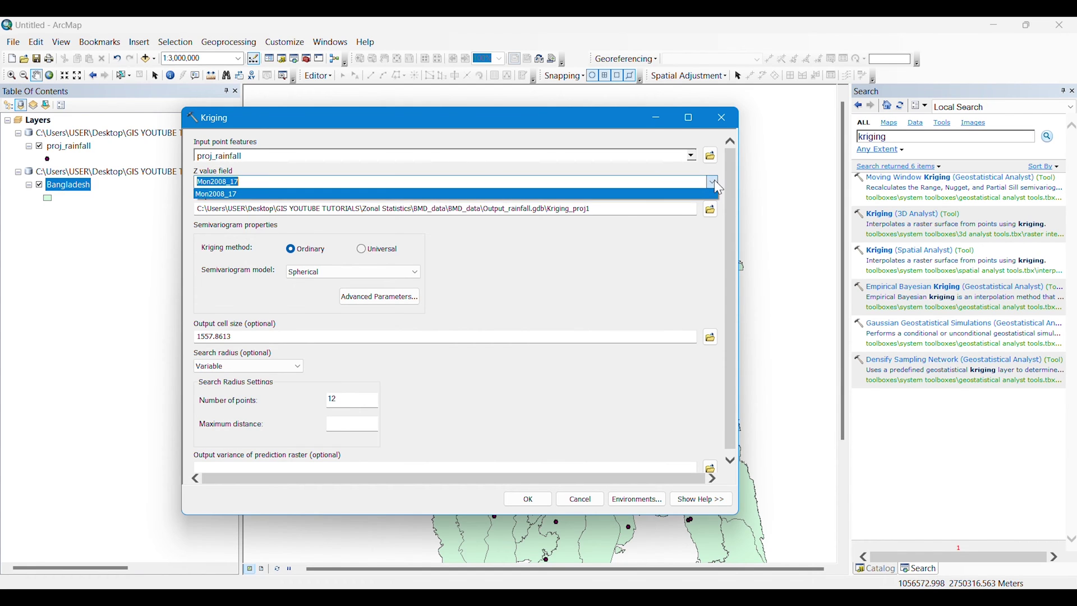
click(543, 193)
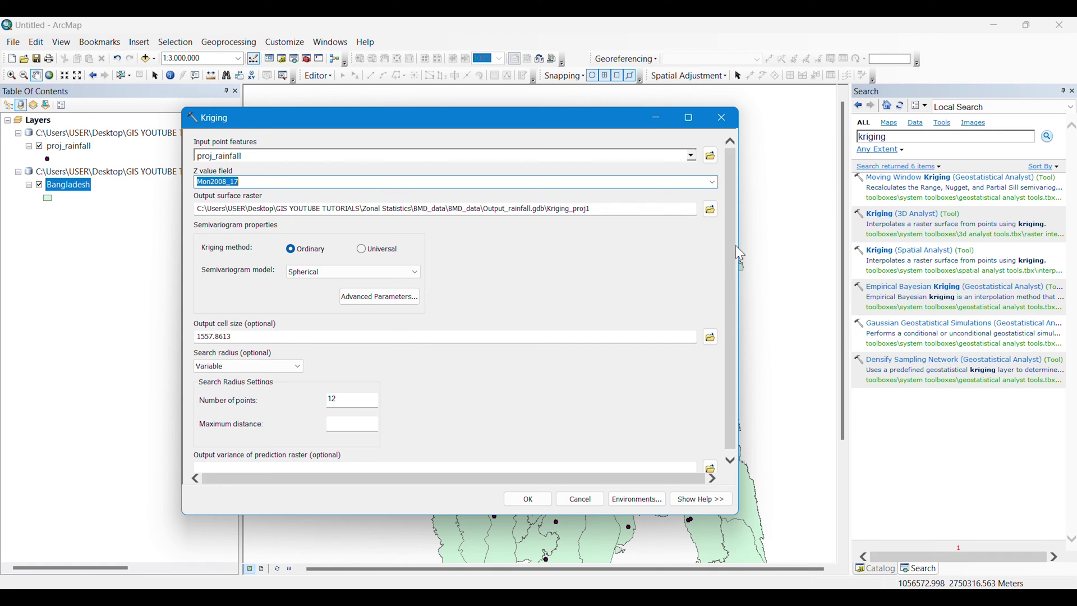
Name the output surface raster interpol_rain and store it in Output_rainfall.gdb
click(711, 212)
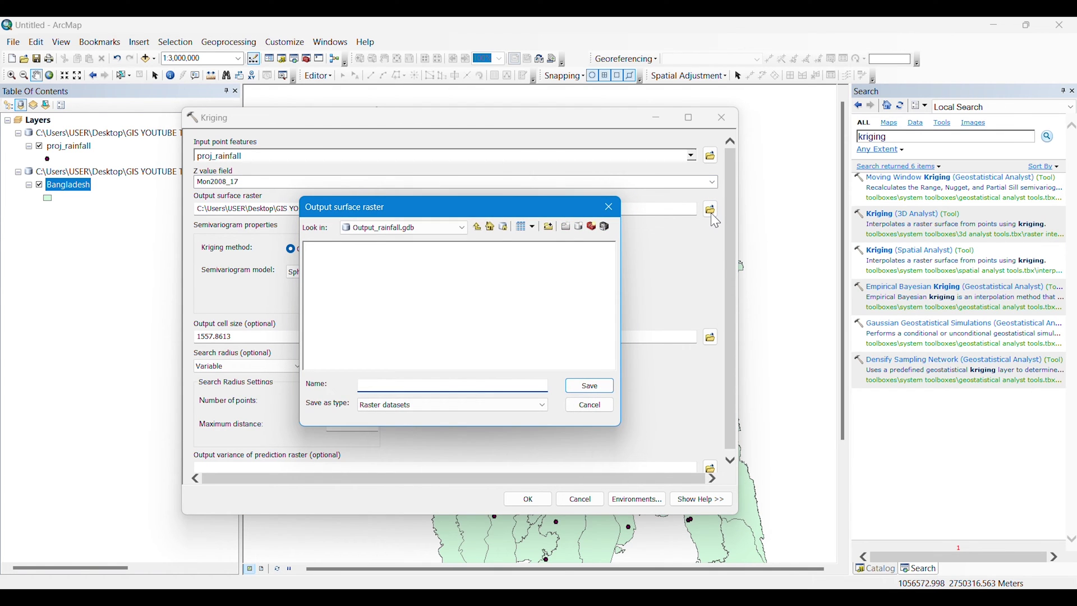
click(458, 226)
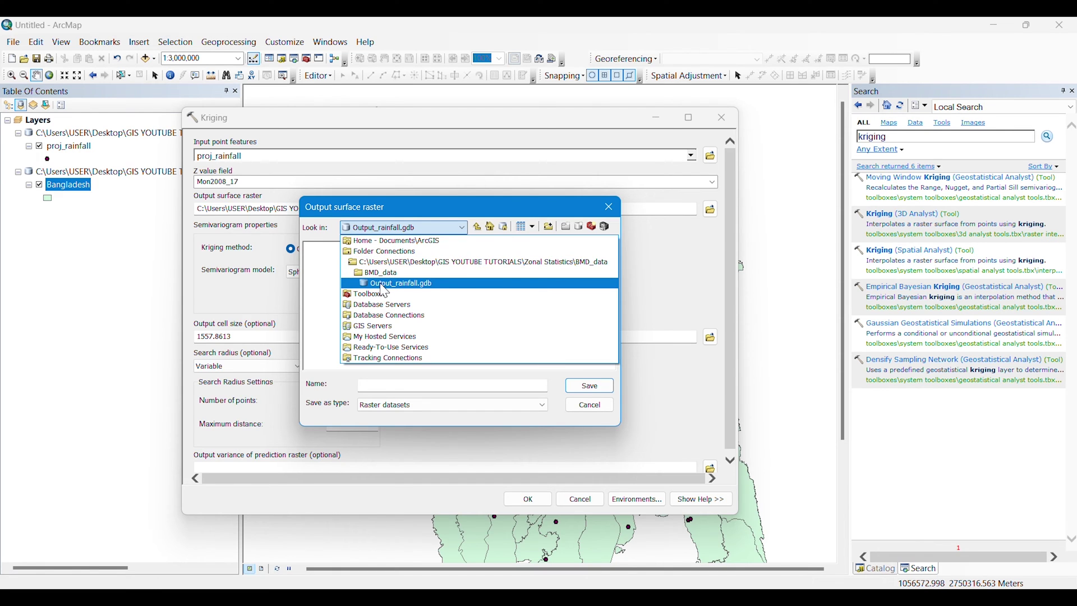
click(384, 263)
double_click(347, 261)
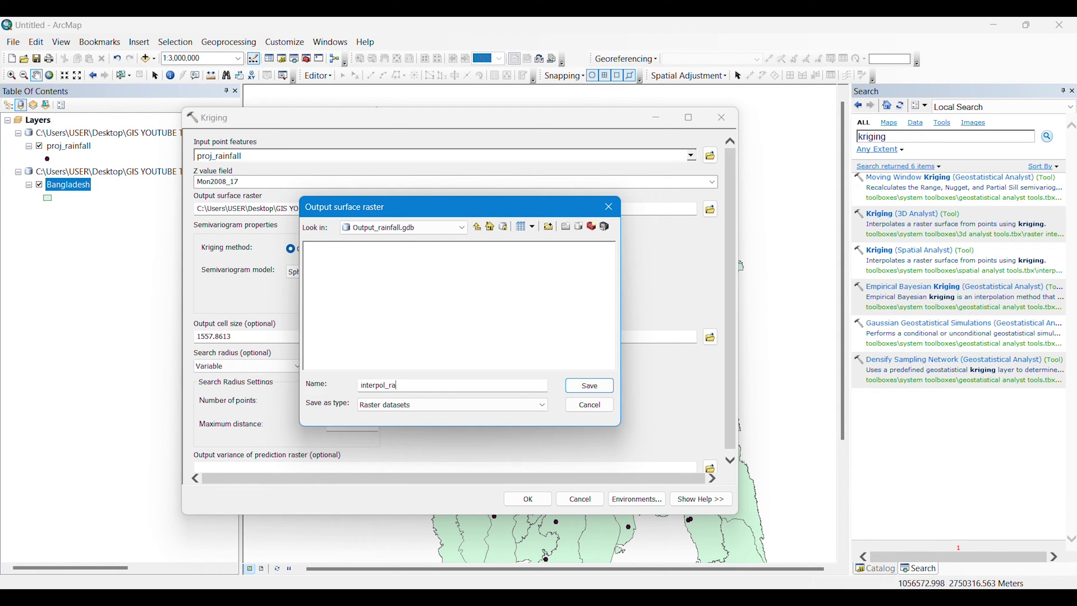
click(592, 388)
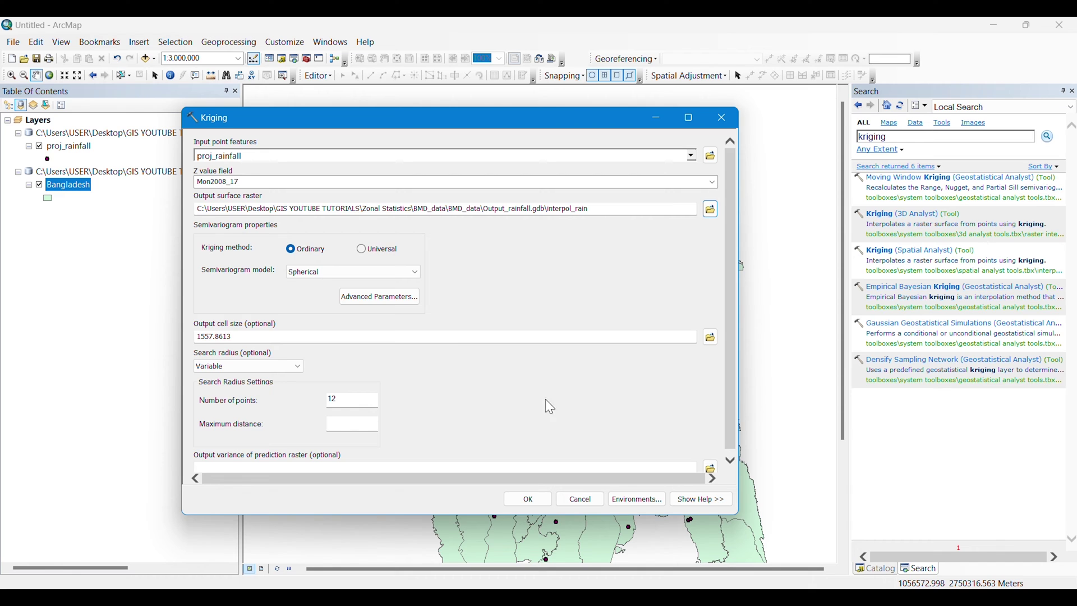
Set the processing extent in the kriging environment settings to Same as layer Bangladesh
click(624, 505)
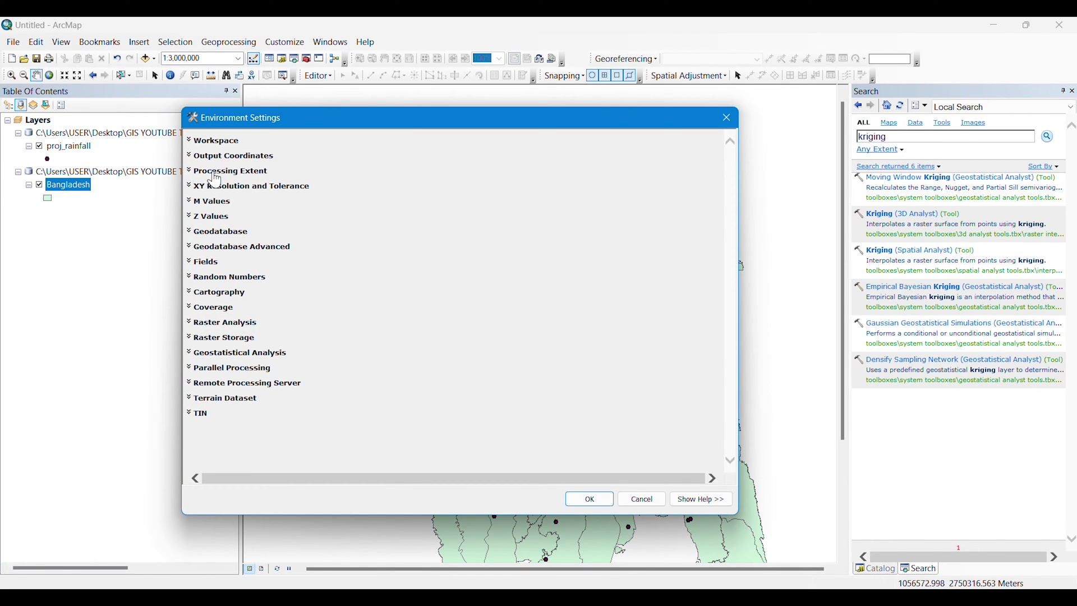
click(211, 172)
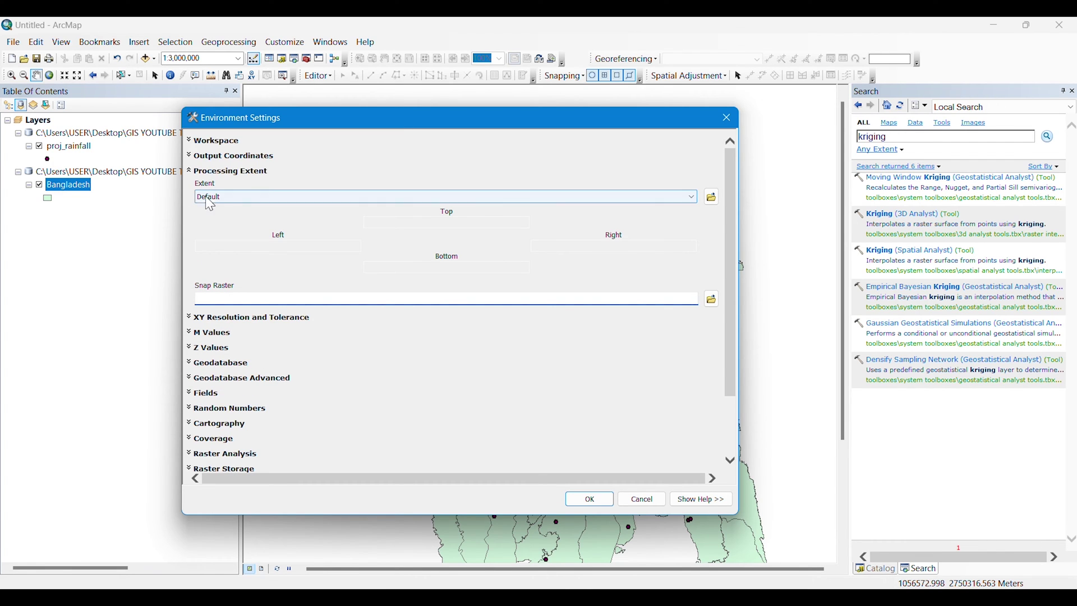
click(692, 197)
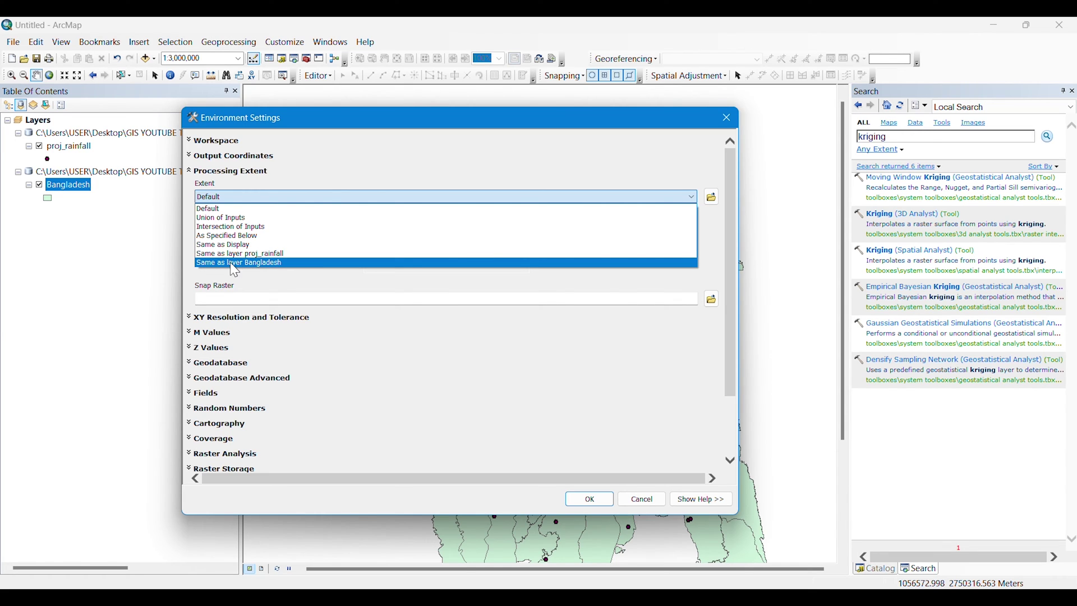
click(242, 264)
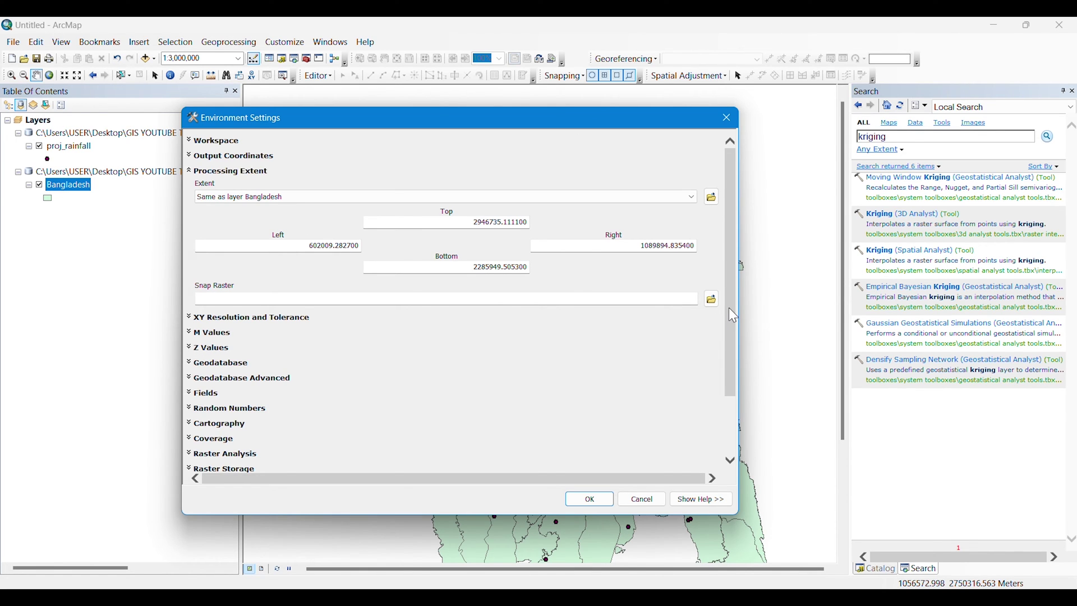
Set the raster analysis mask to Bangladesh, accept the environment settings and run the kriging interpolation
drag(732, 311, 721, 418)
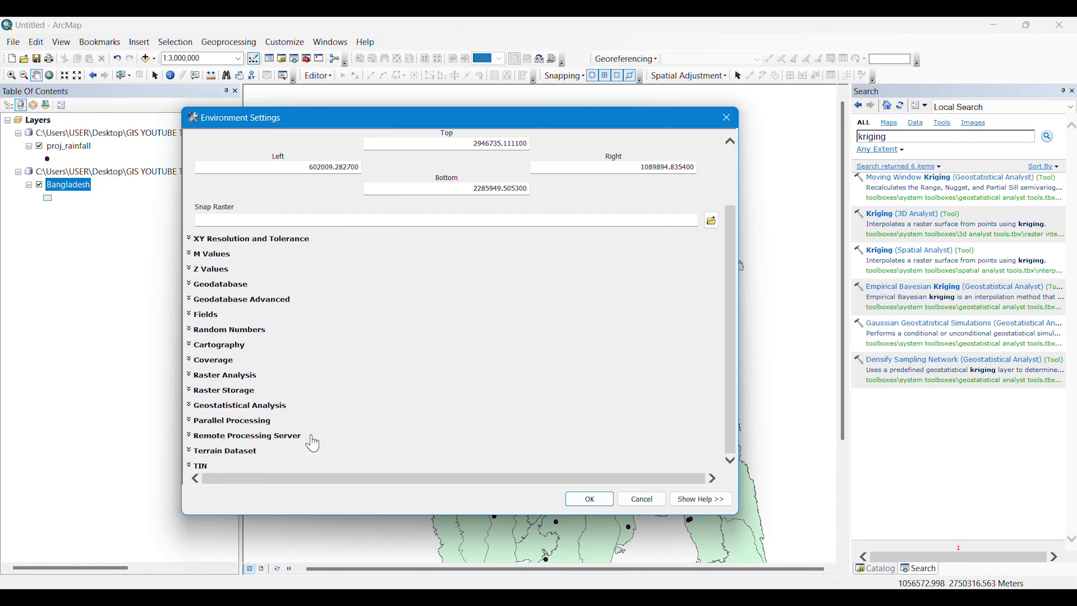
click(223, 377)
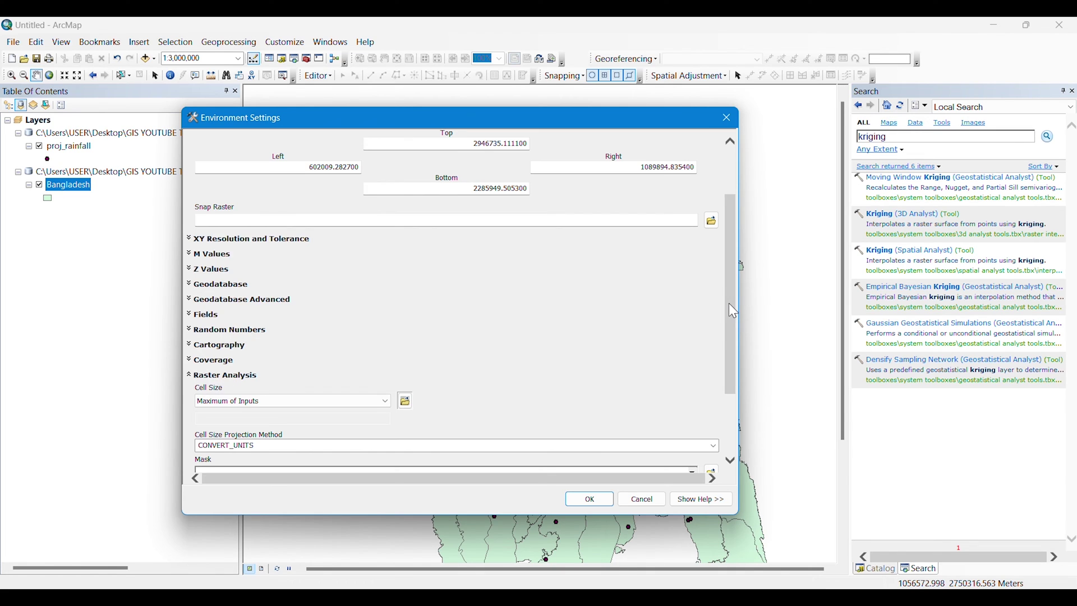
drag(733, 312, 728, 373)
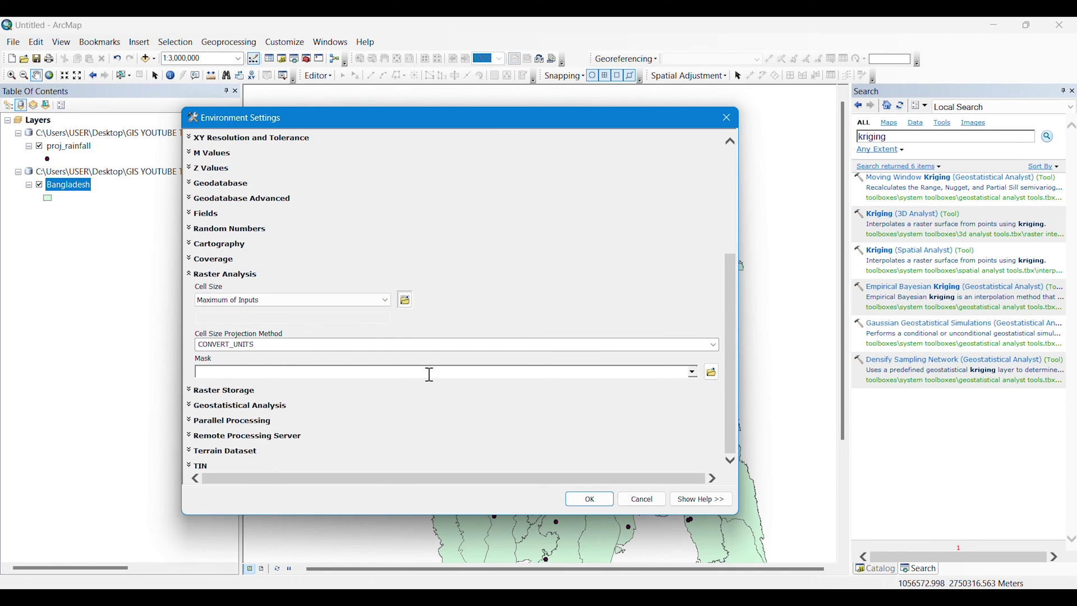
click(693, 373)
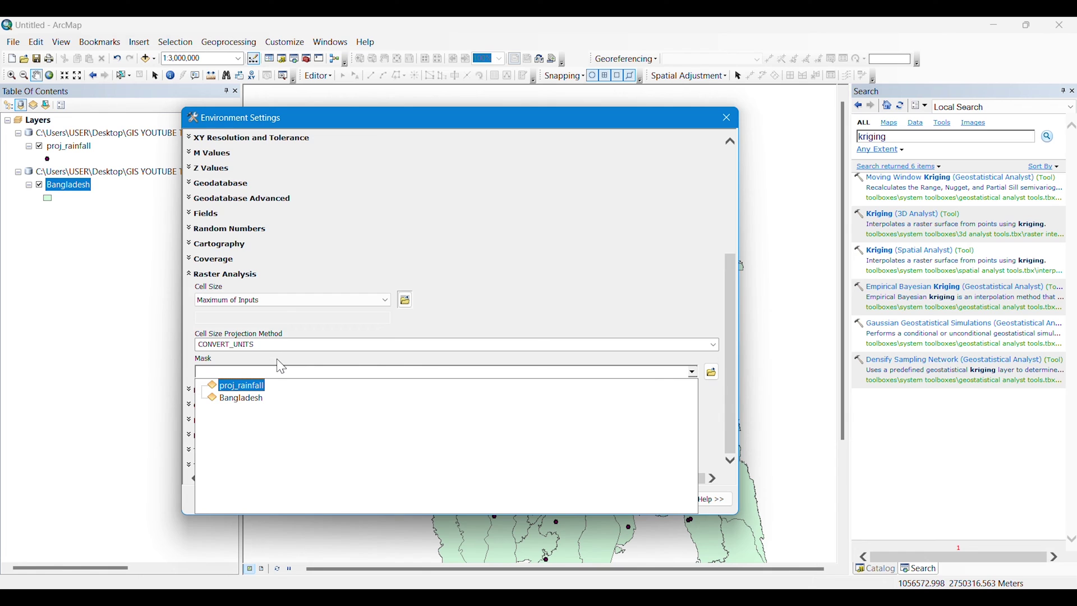
click(238, 401)
drag(731, 322, 738, 381)
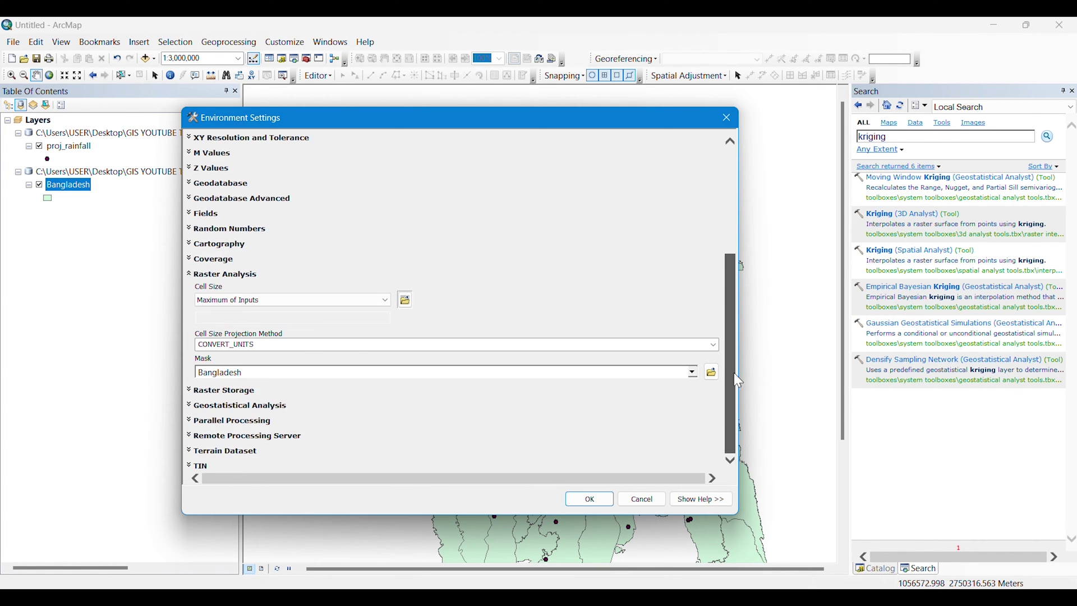
click(580, 501)
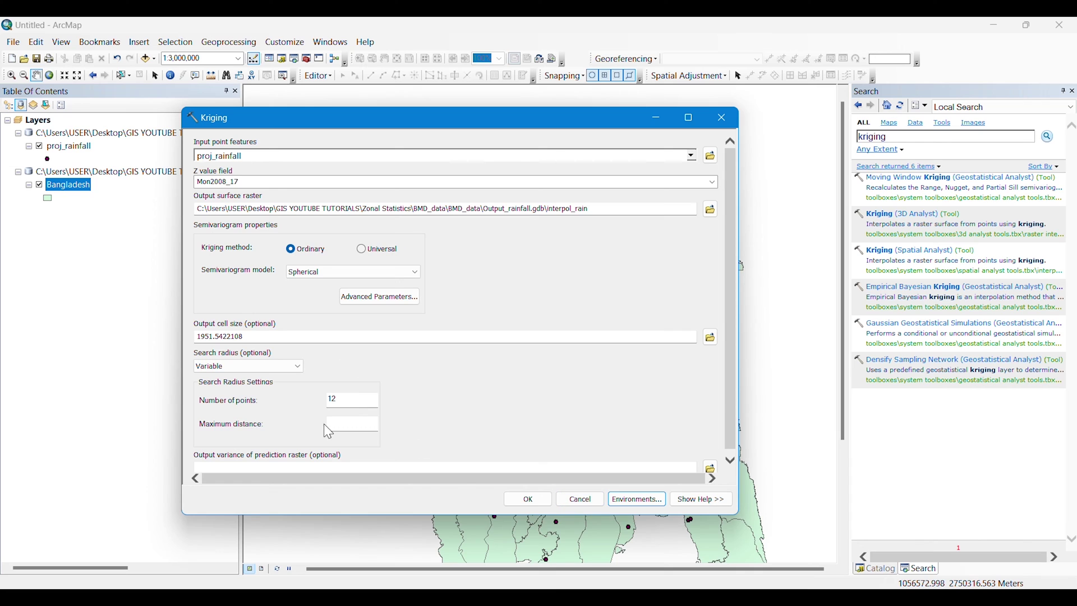
click(537, 501)
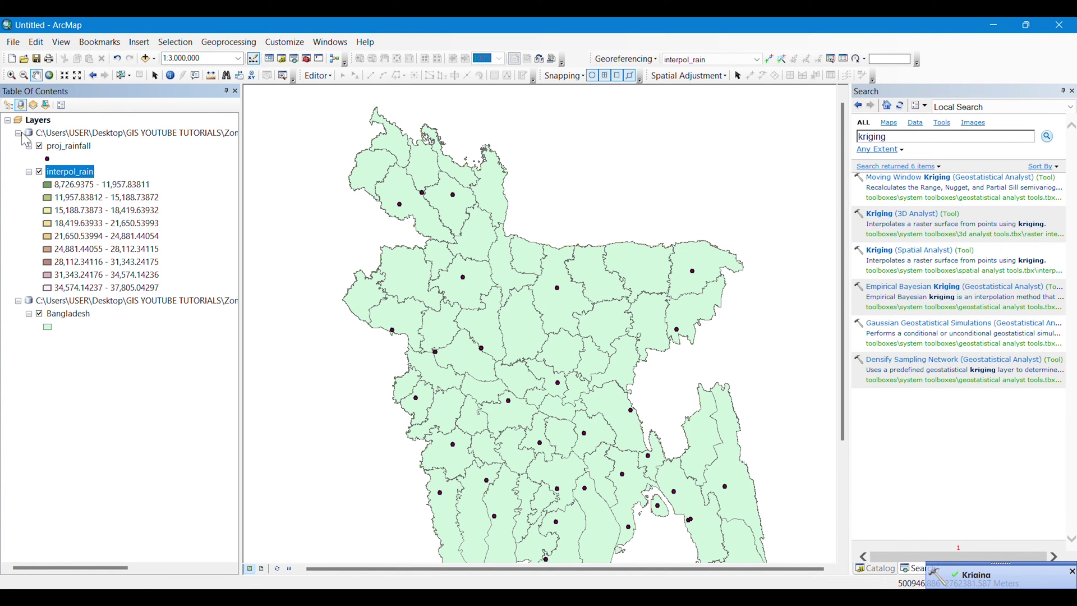
Hide the proj_rainfall and Bangladesh layers and show the full interpol_rain raster
click(39, 146)
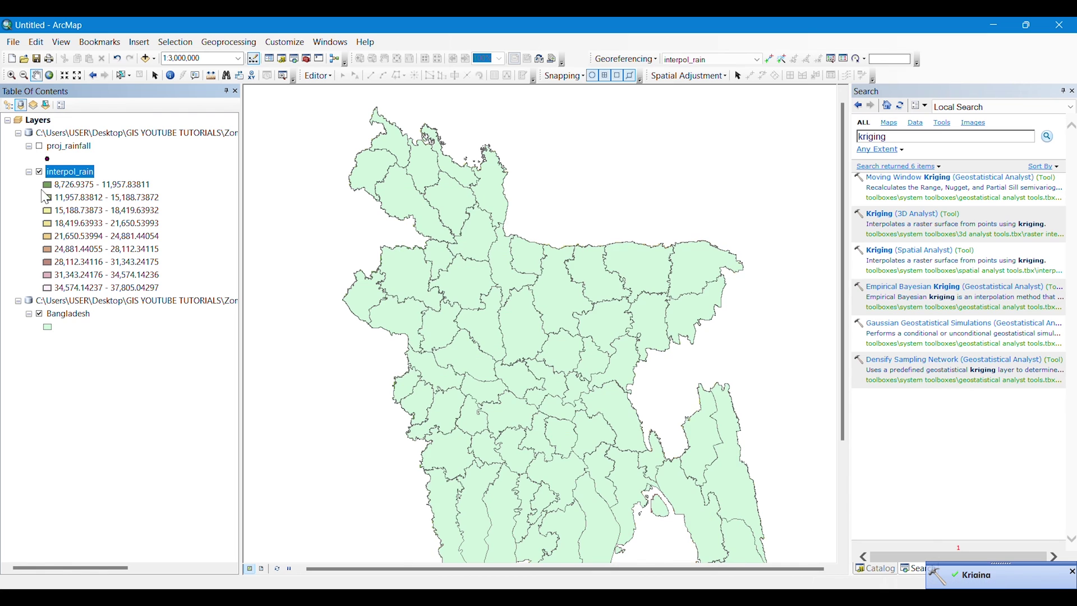
click(39, 314)
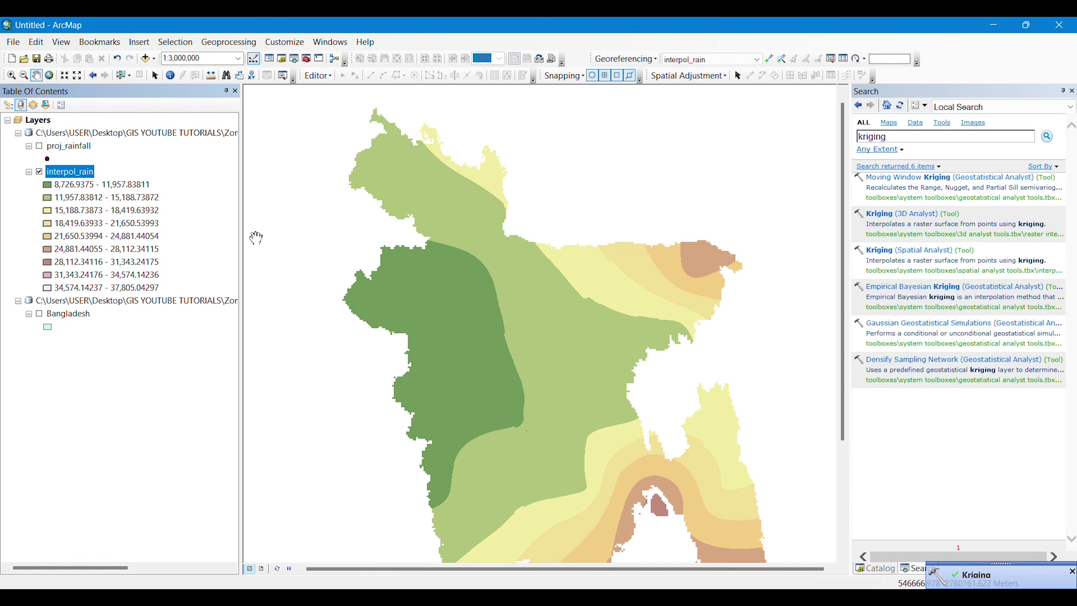
right_click(80, 177)
click(118, 245)
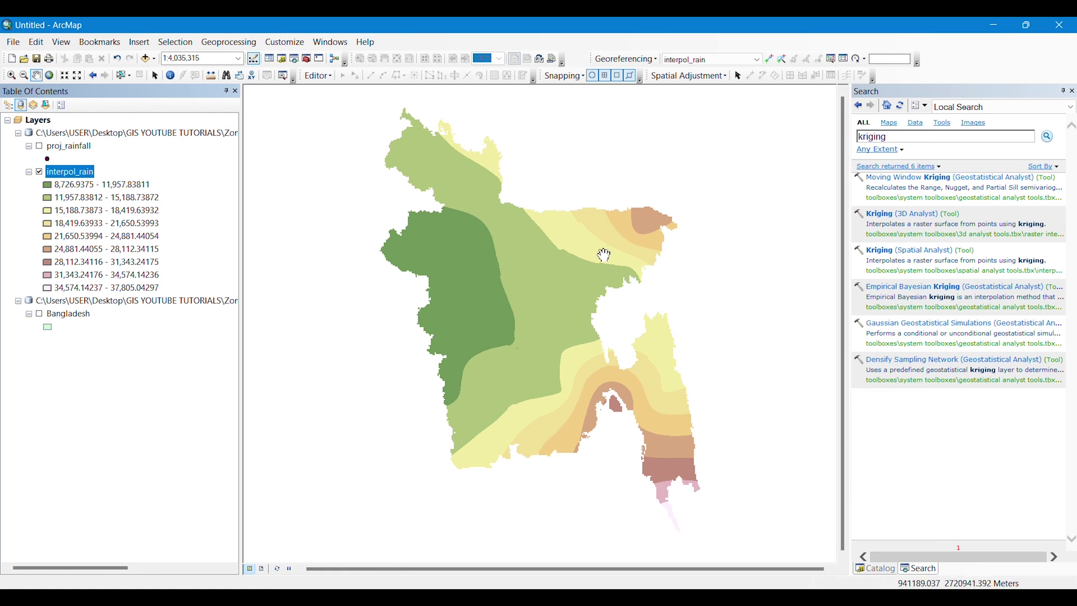
Set the classified symbology of the interpol_rain raster to 5 classes
right_click(71, 178)
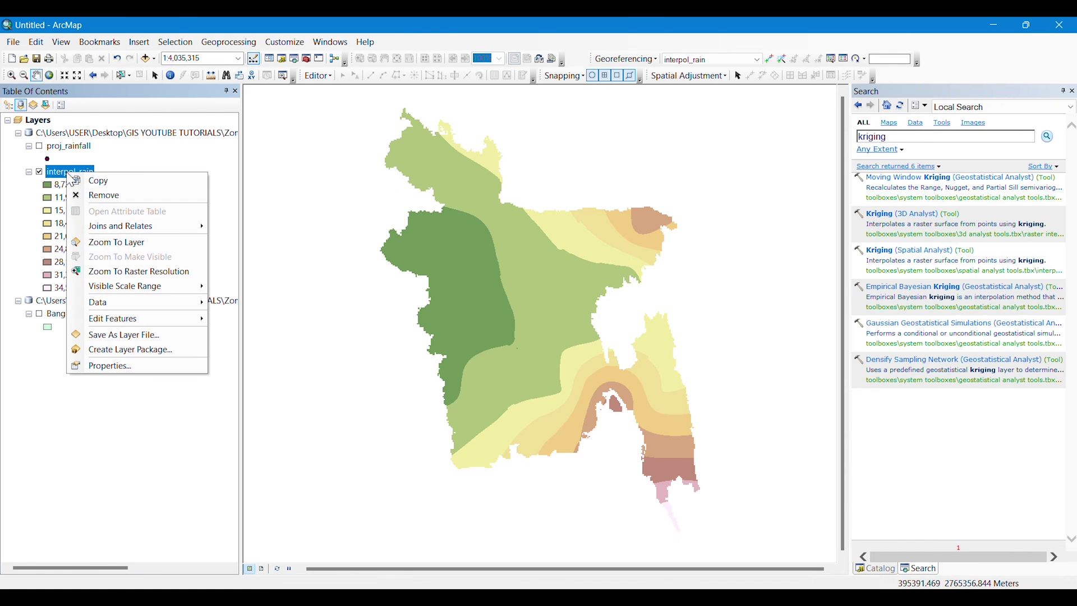
click(106, 365)
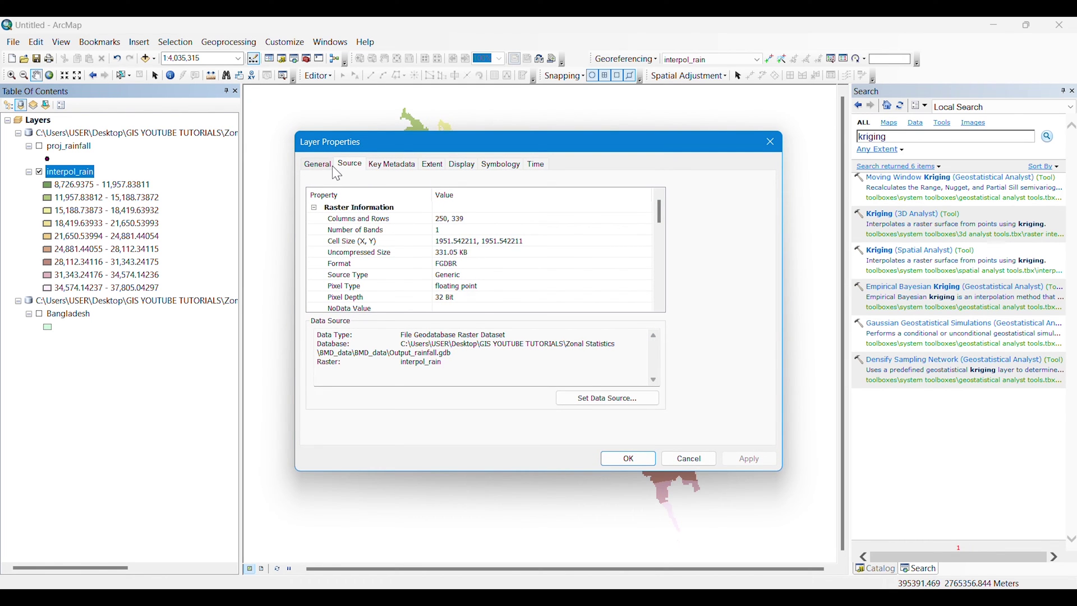
click(487, 167)
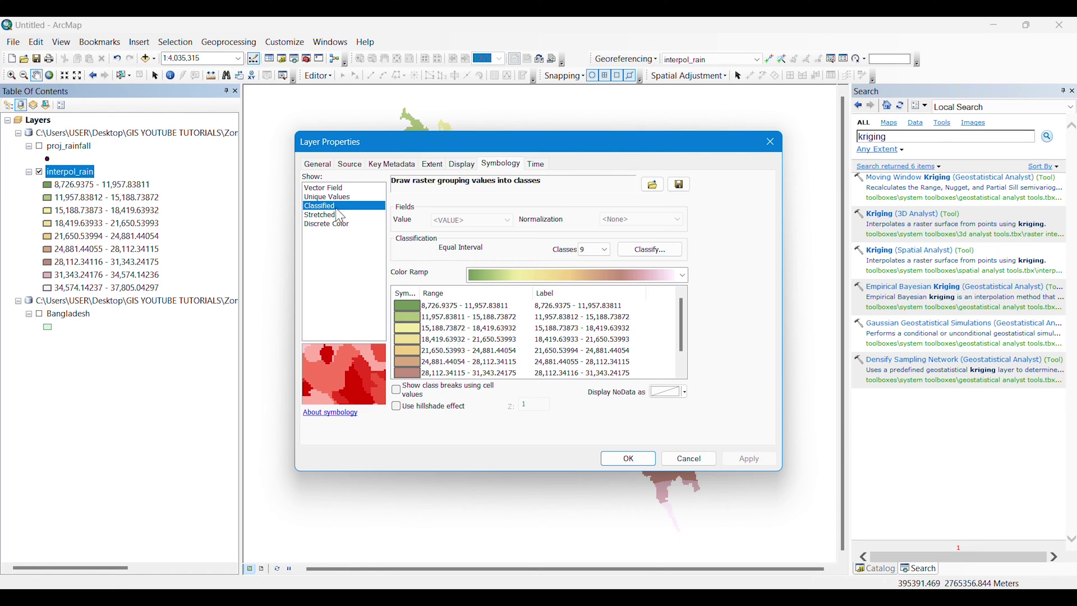
click(604, 250)
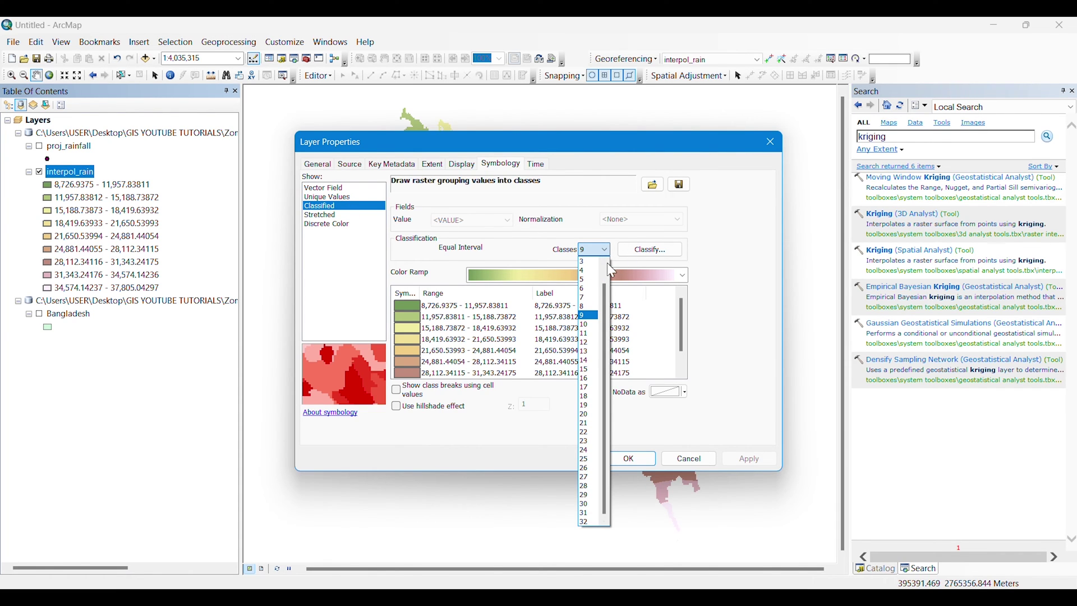
click(595, 281)
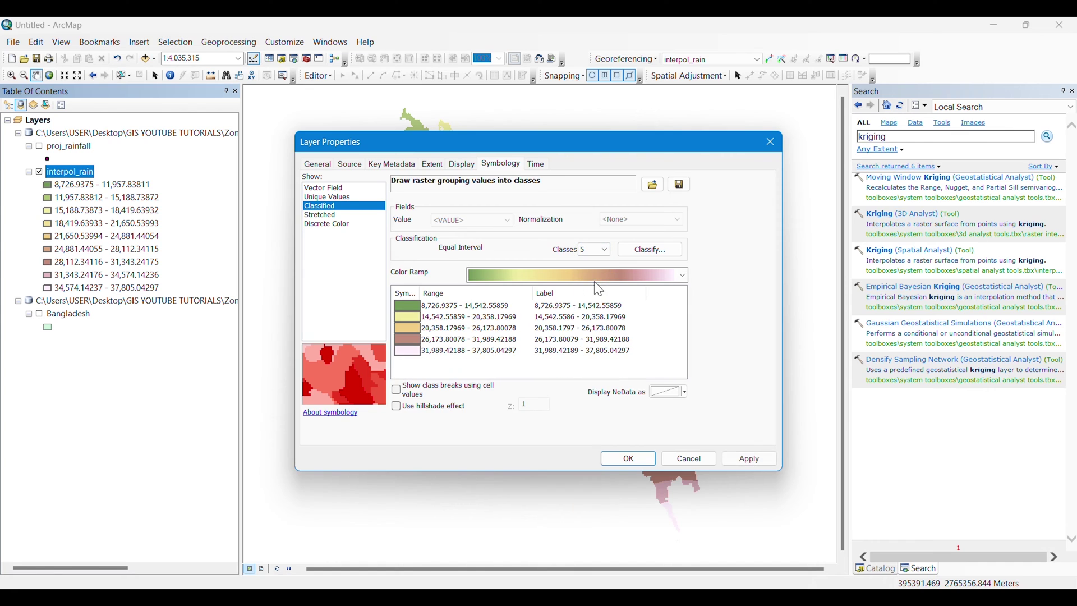
Choose the light-to-dark blue color ramp for the interpol_rain classes
click(637, 276)
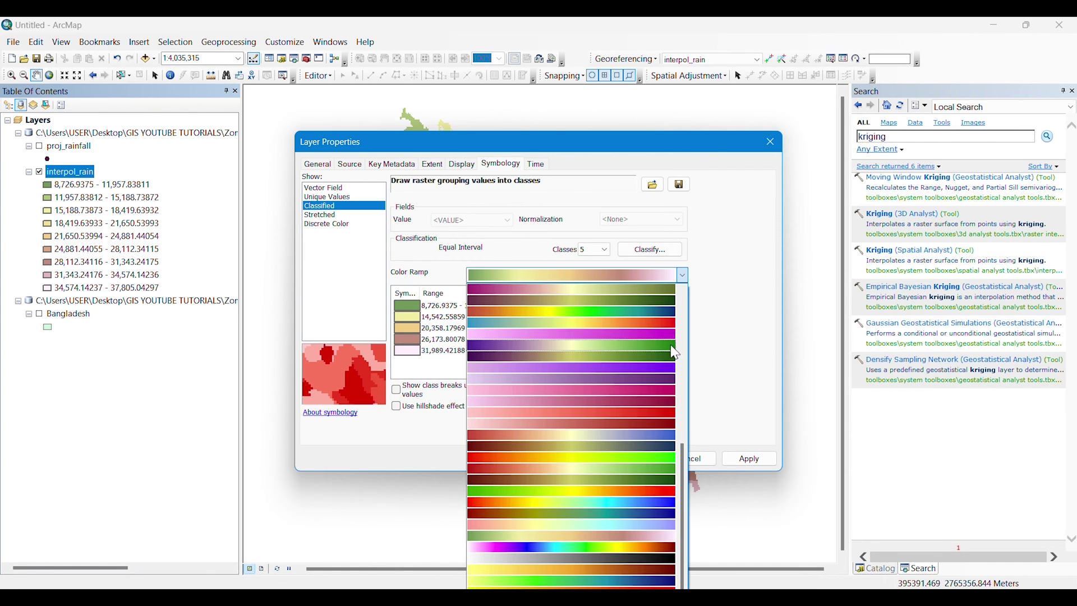
drag(682, 461, 683, 352)
click(600, 356)
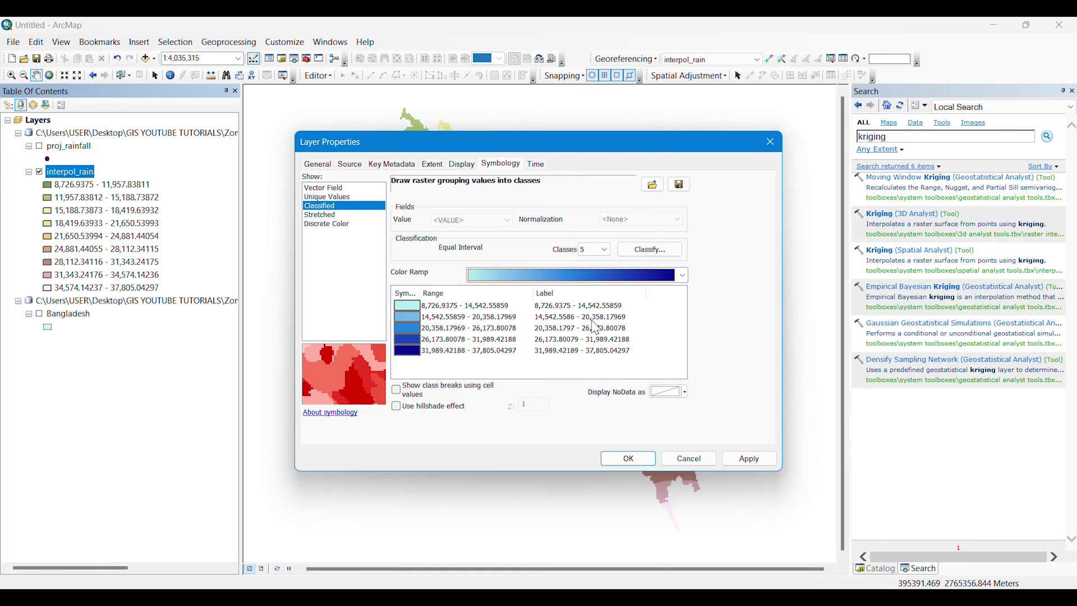
Format the class labels as numbers with two decimal places and accept the interpol_rain symbology
right_click(584, 298)
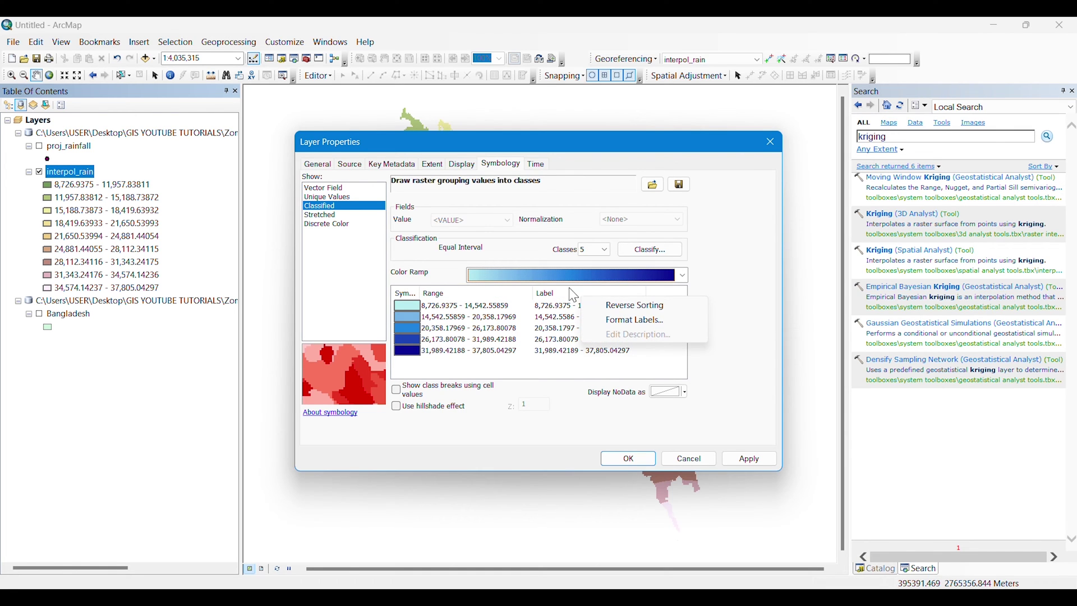
click(612, 320)
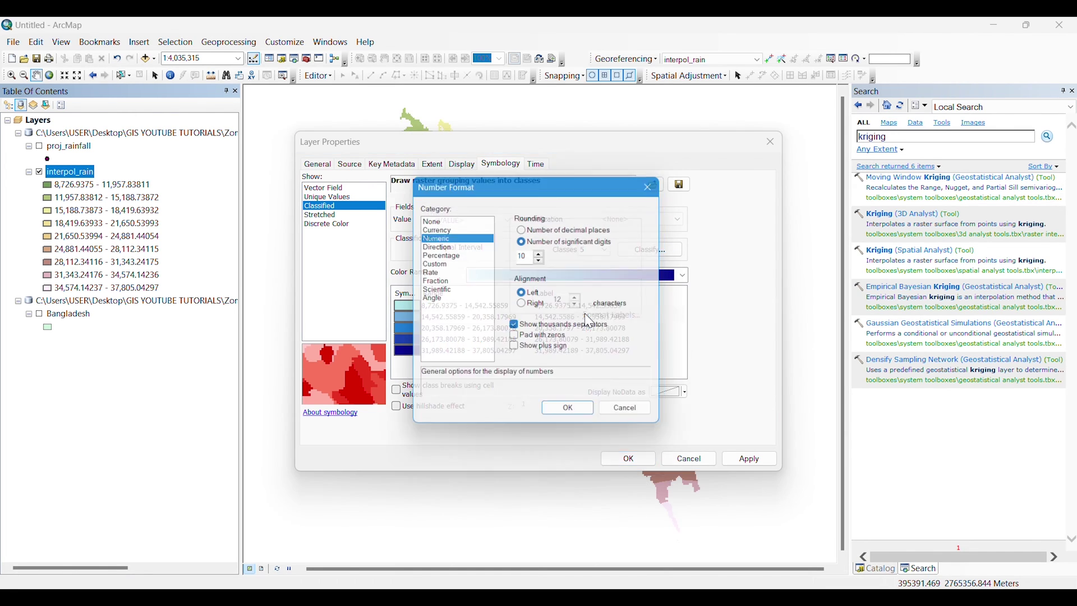
click(530, 232)
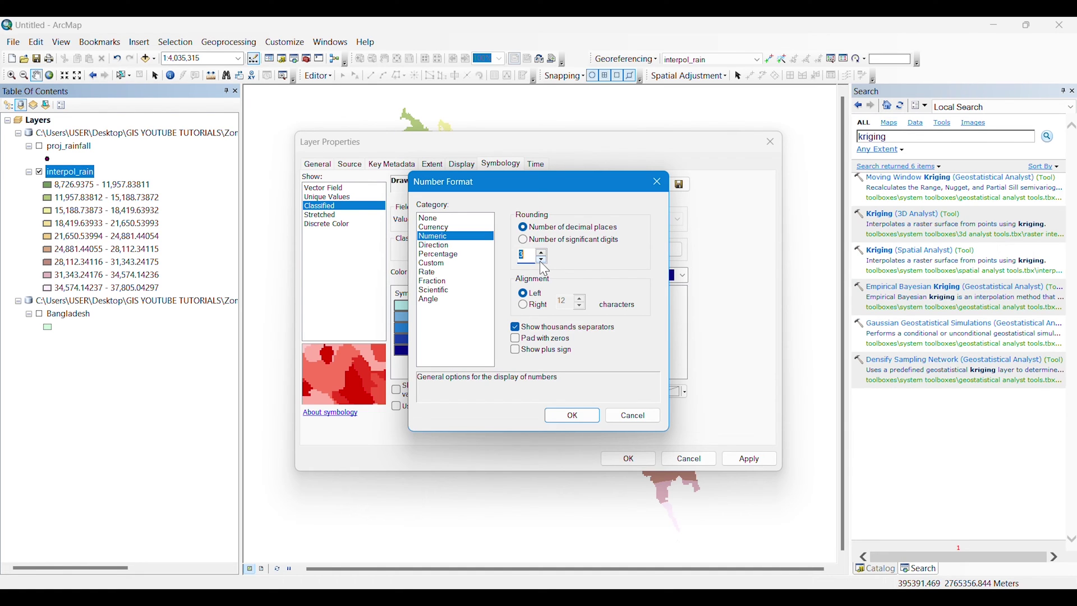
click(561, 415)
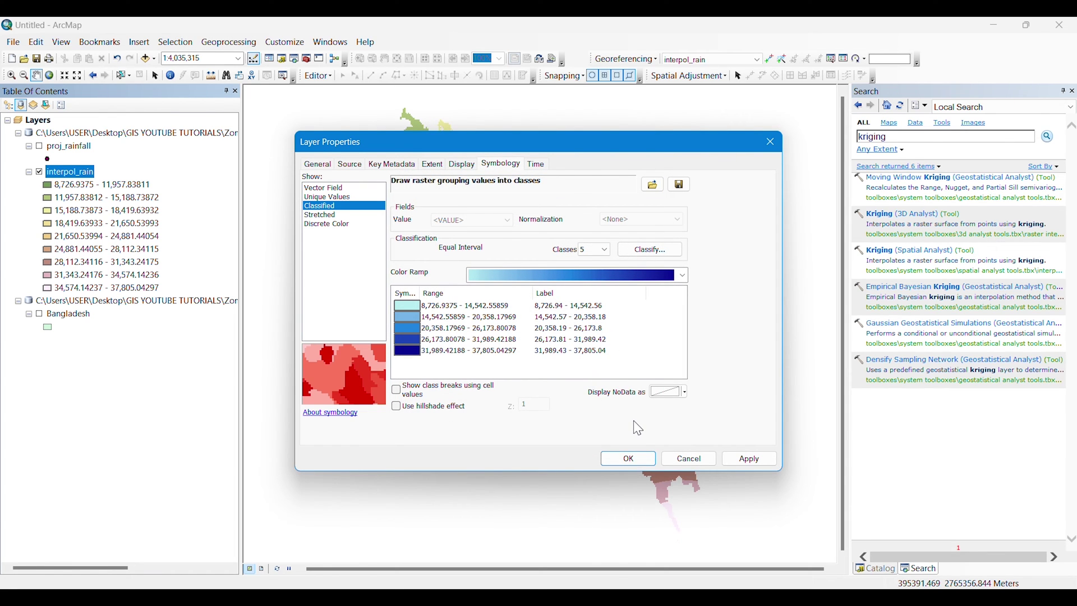
click(628, 464)
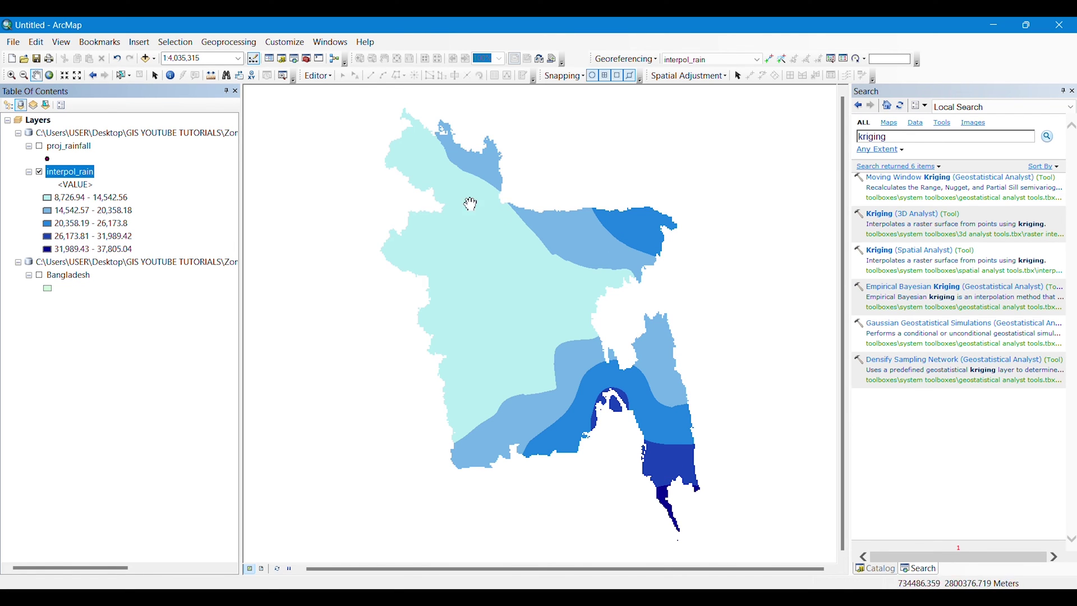
Identify the interpol_rain pixel values at a point in the northern medium-blue zone and one in the western lightest zone
scroll(555, 250, up, 3)
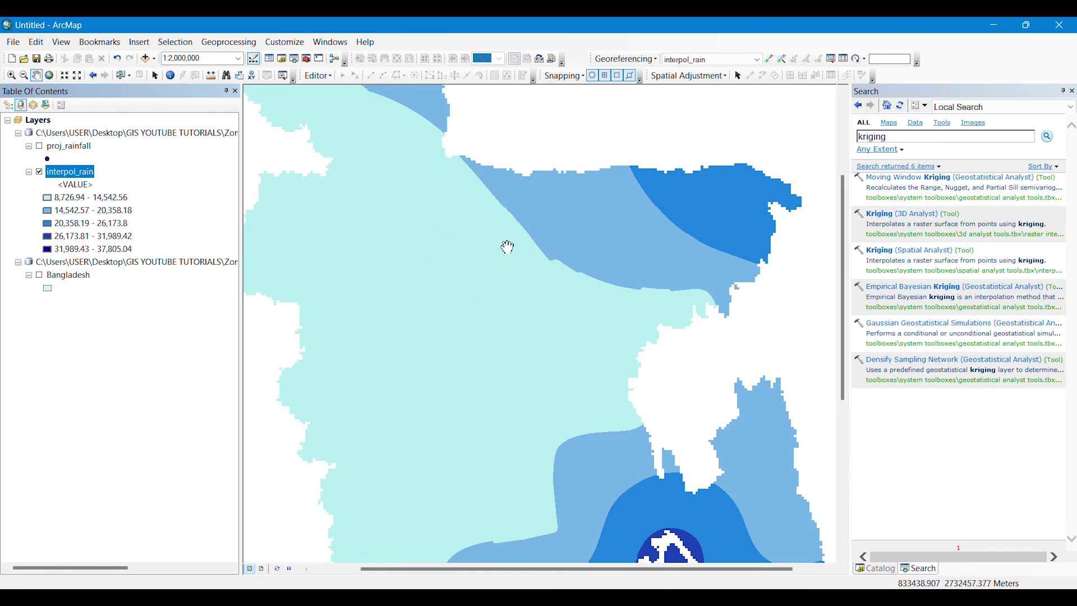
click(171, 76)
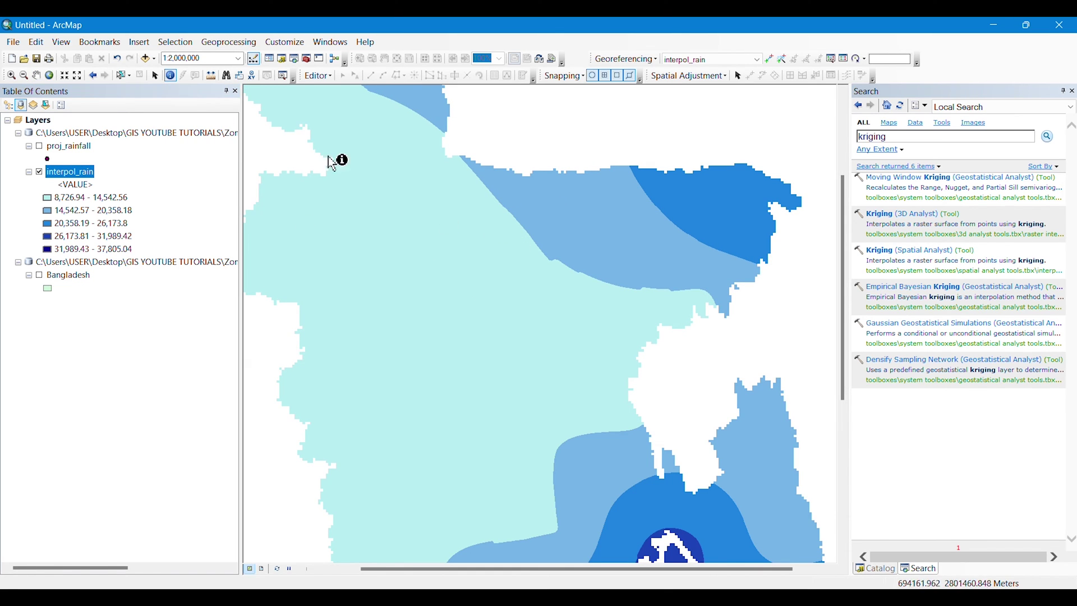
click(513, 199)
click(514, 199)
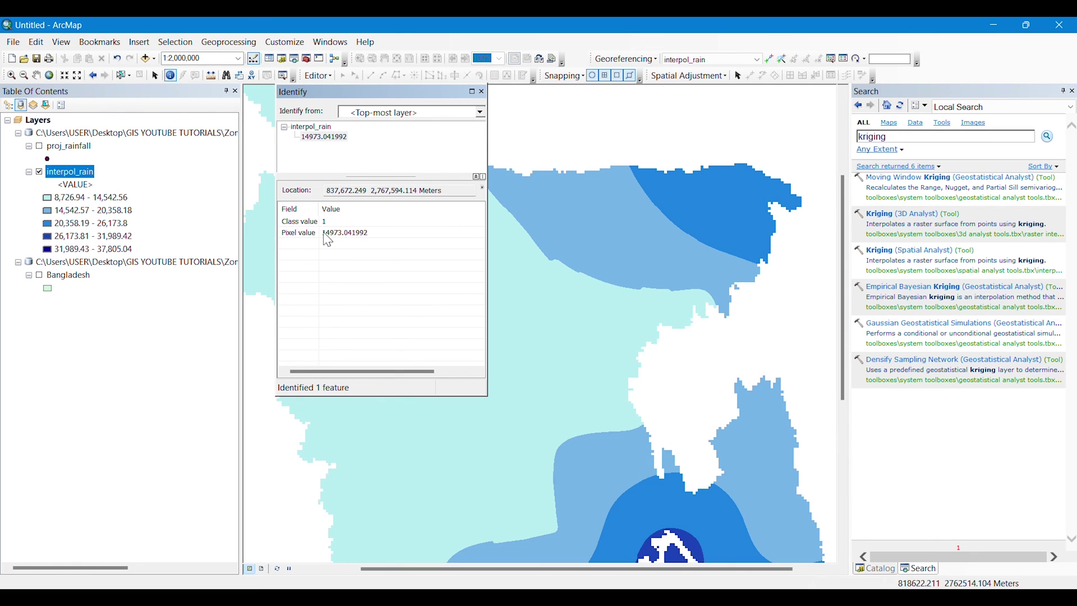
click(481, 91)
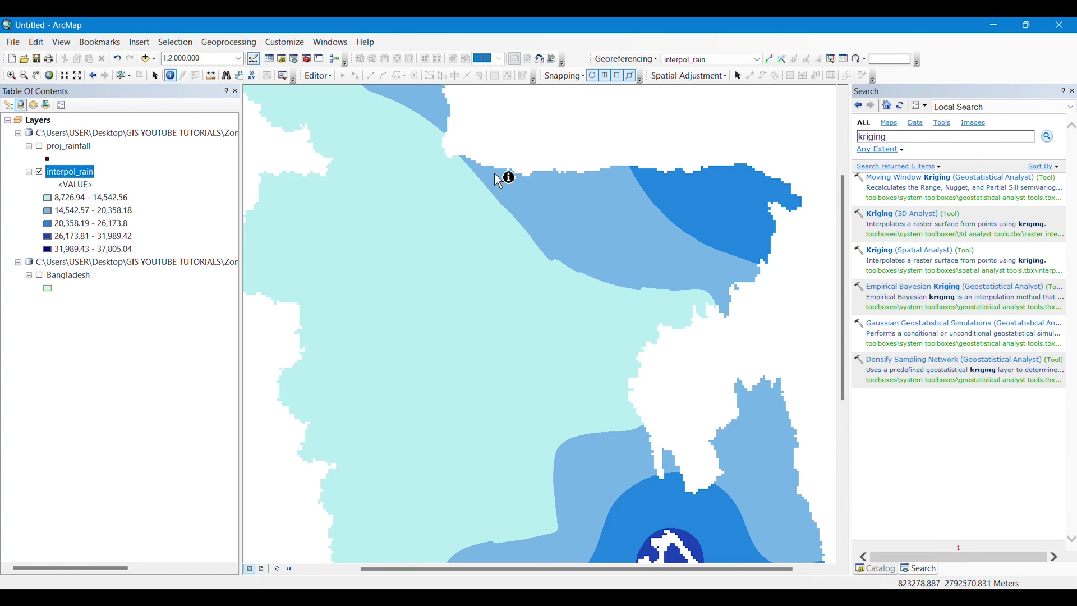
click(359, 292)
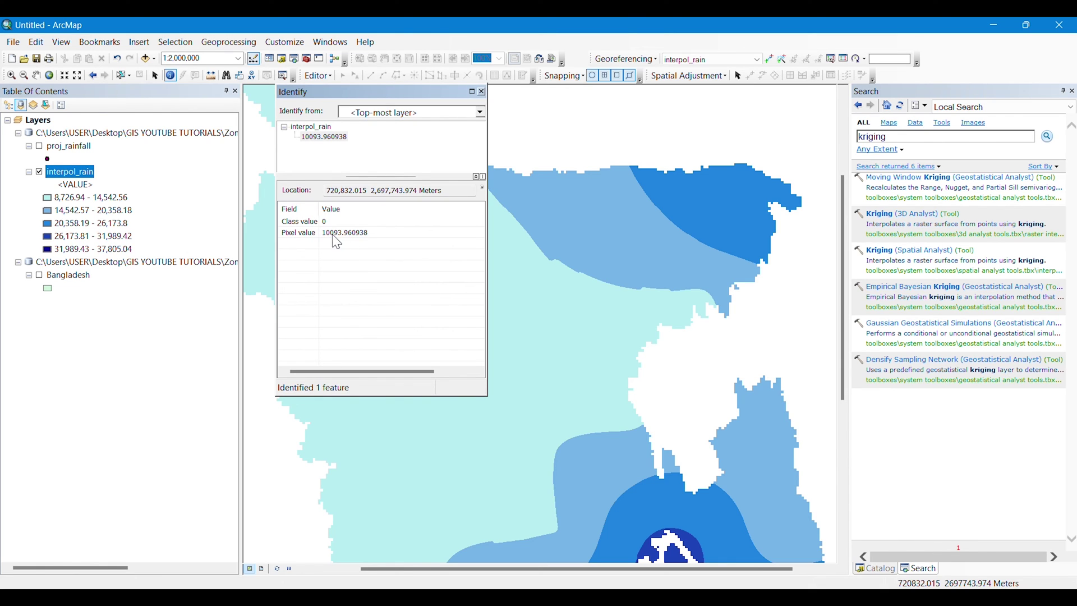
click(481, 91)
Identify the interpol_rain pixel value in the darkest class at the country's southeastern tip
drag(651, 385, 553, 140)
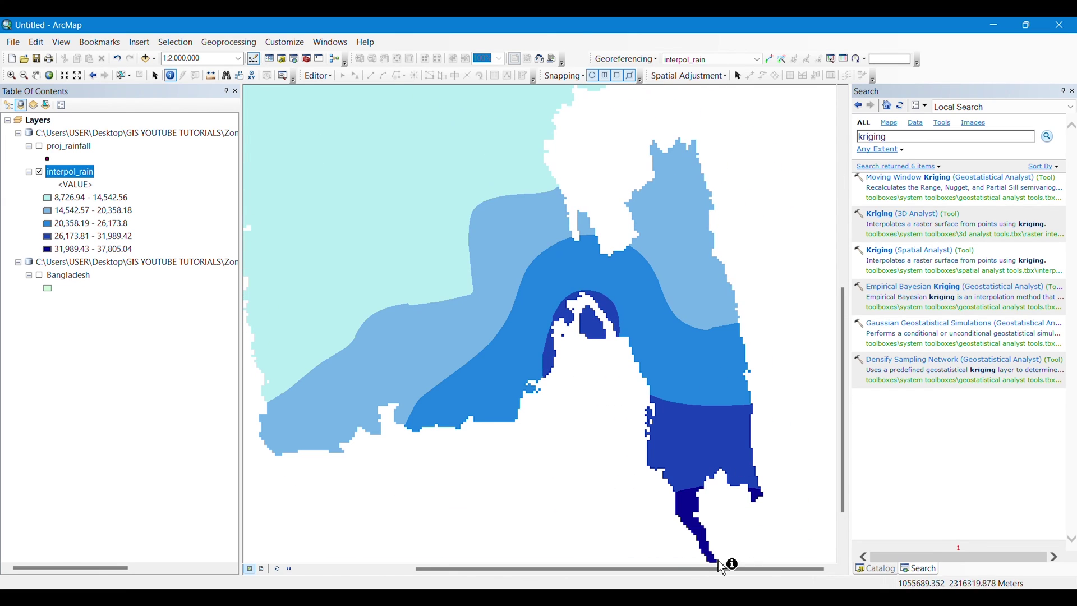
click(678, 502)
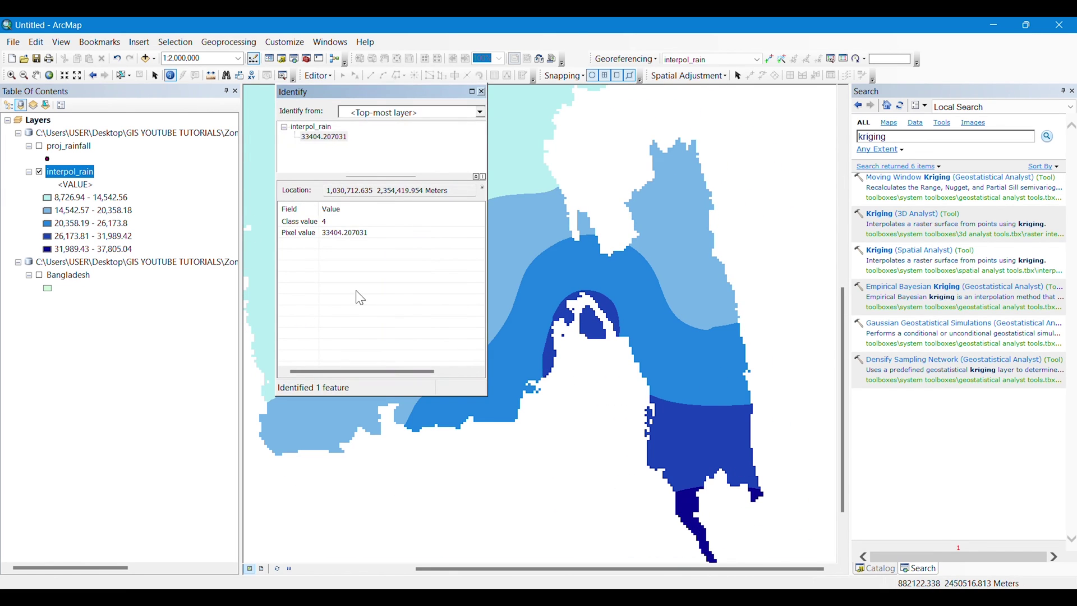
click(482, 92)
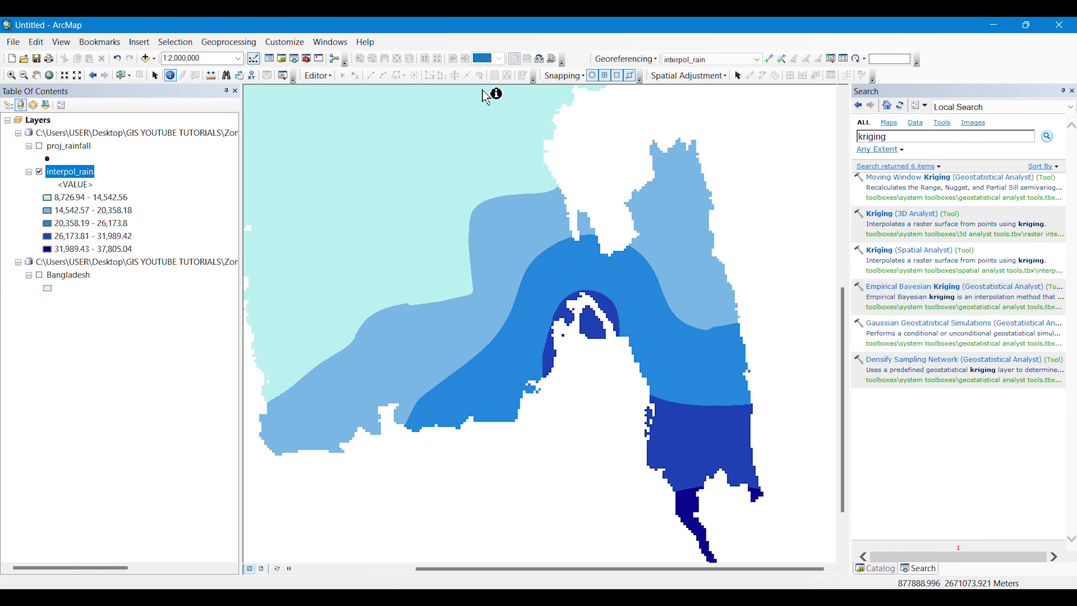
Show the proj_rainfall stations, identify the Mymensingh station's monsoon rainfall and hide interpol_rain to view the points alone
drag(337, 180, 536, 317)
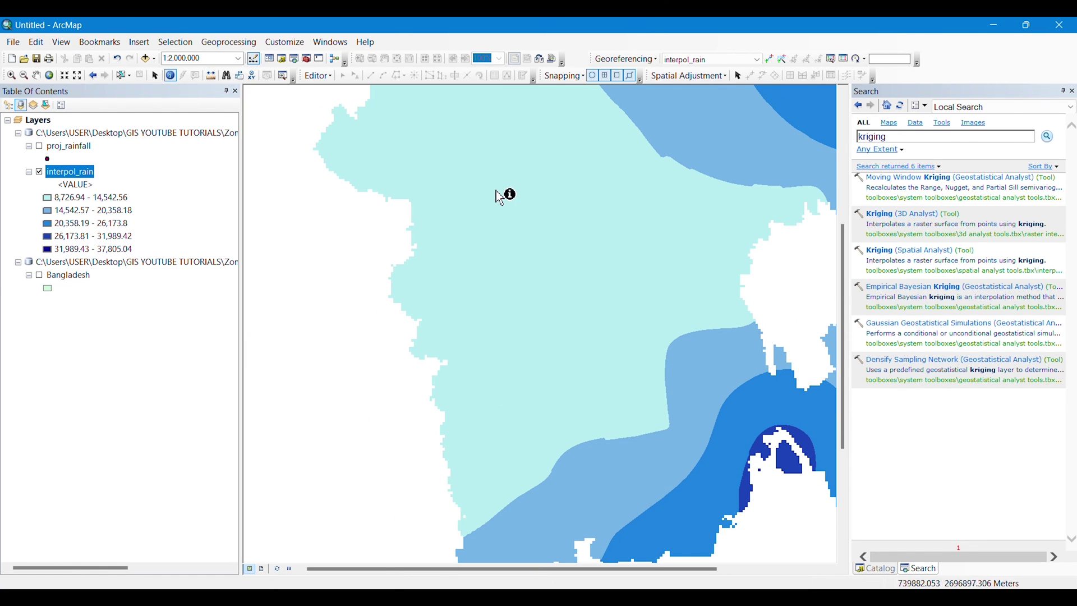
drag(495, 190, 344, 500)
drag(483, 491, 541, 395)
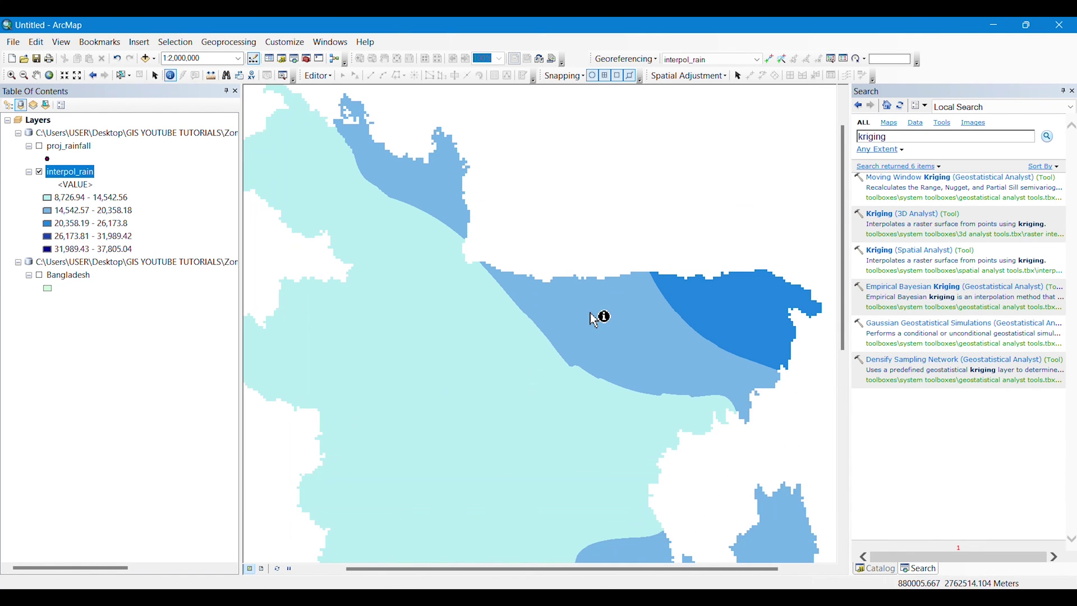
click(40, 147)
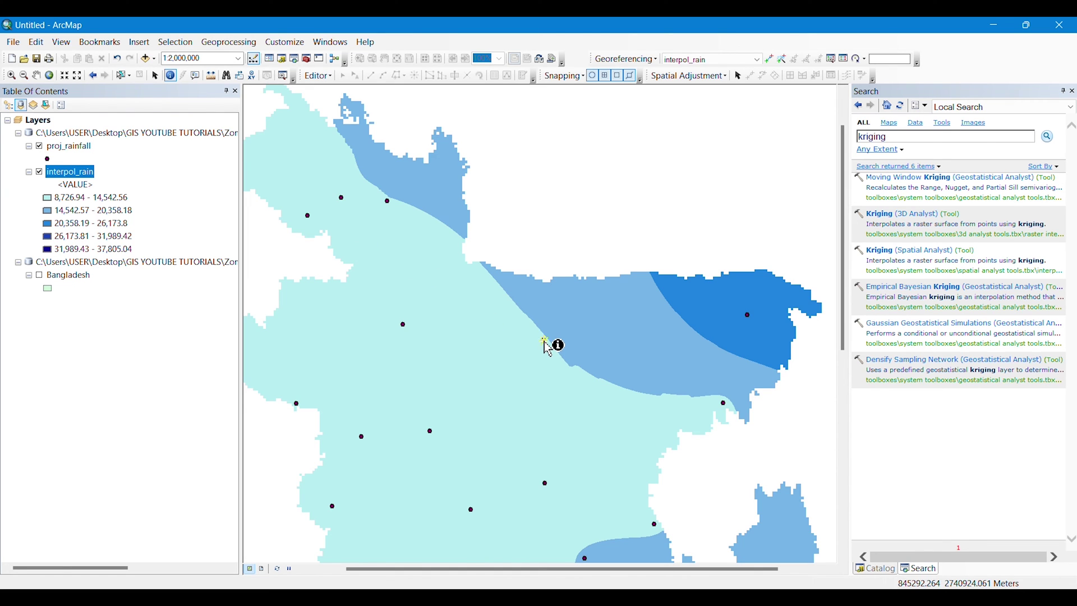
click(544, 342)
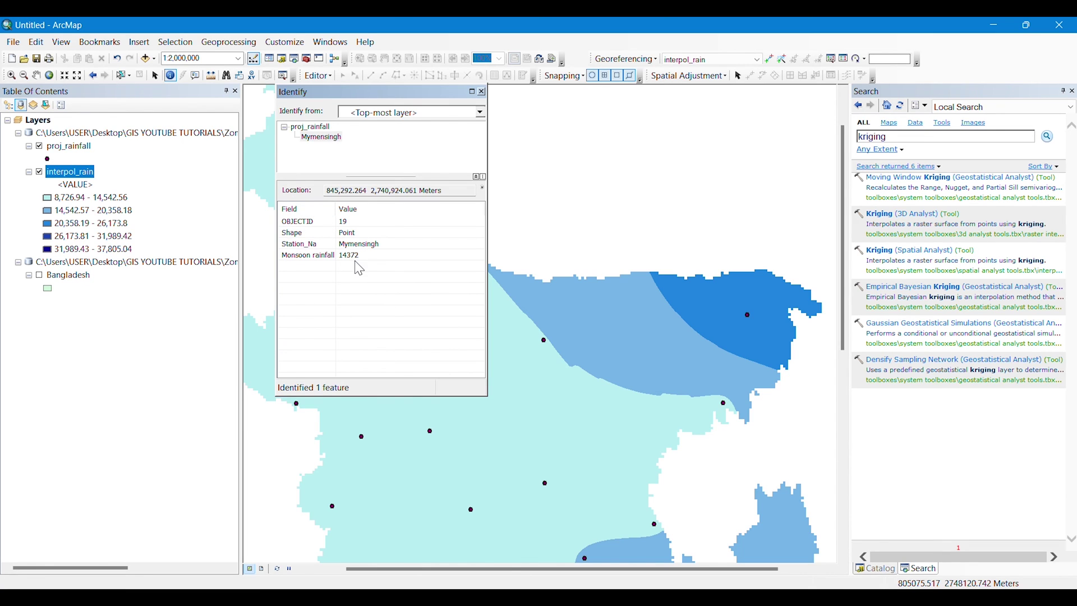
click(39, 173)
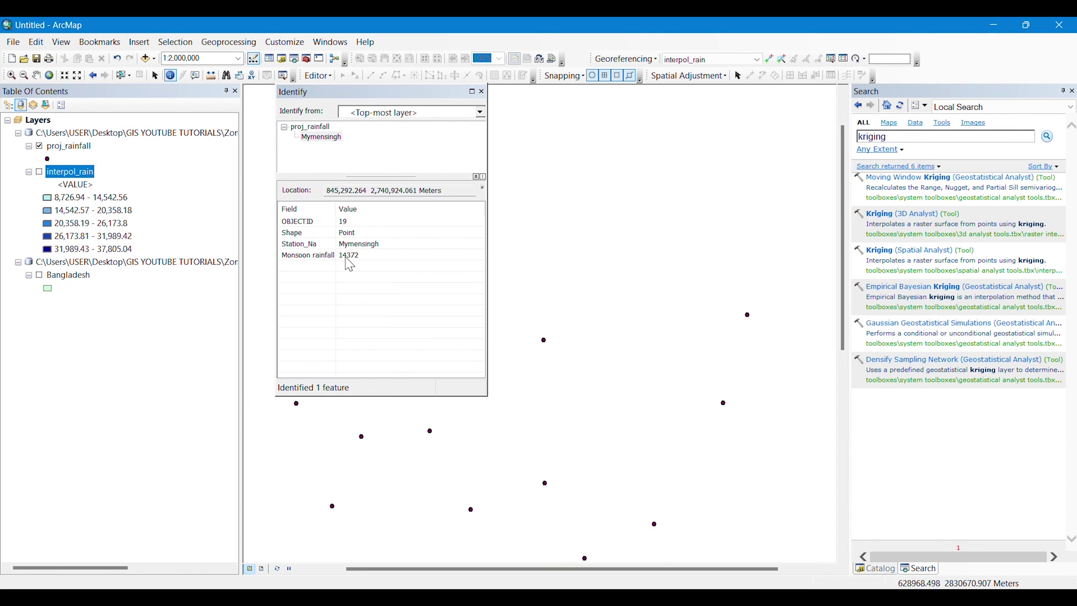
click(482, 92)
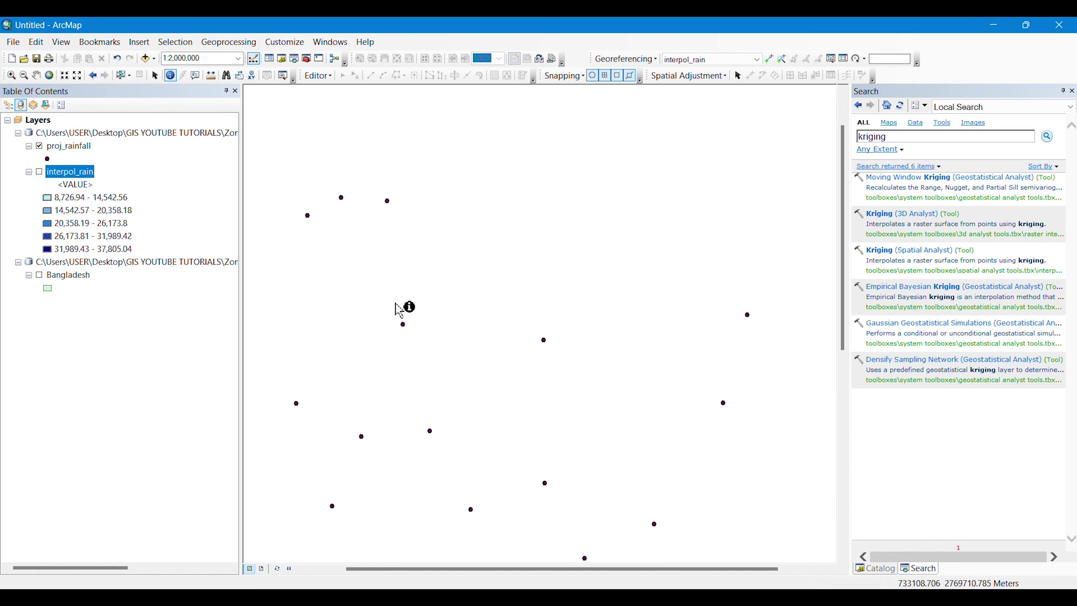
Show interpol_rain again and identify its pixel values just northeast of the Mymensingh station and in the southwestern lightest zone
click(39, 172)
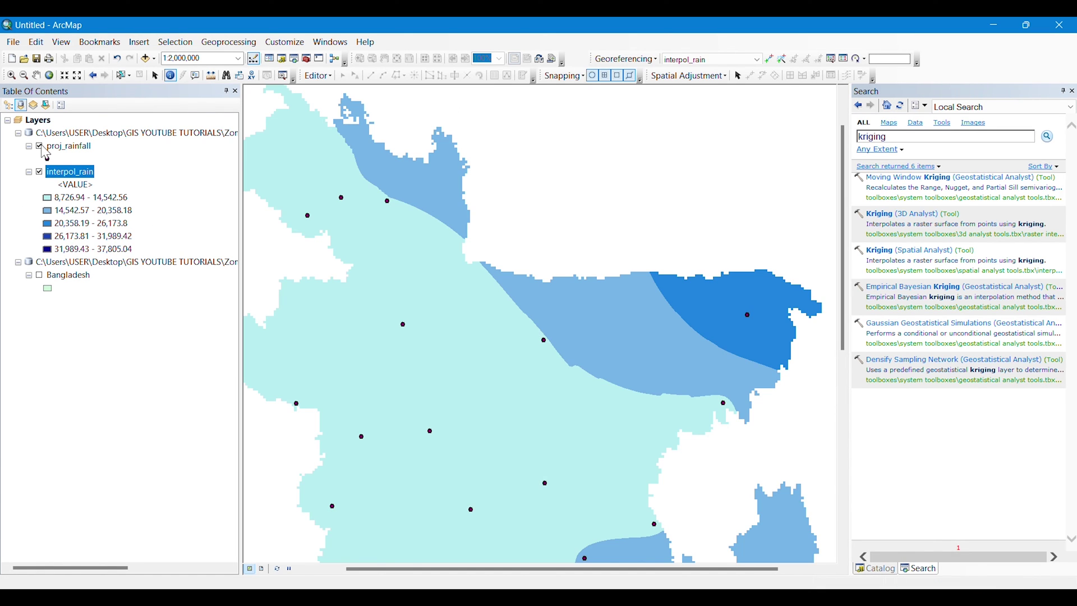
click(561, 320)
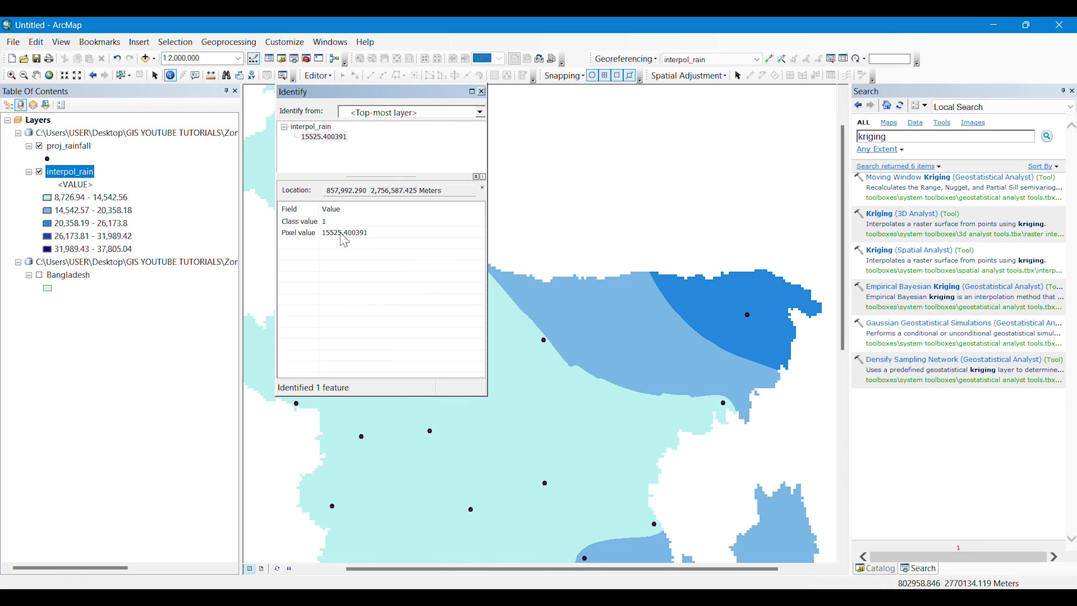
click(482, 91)
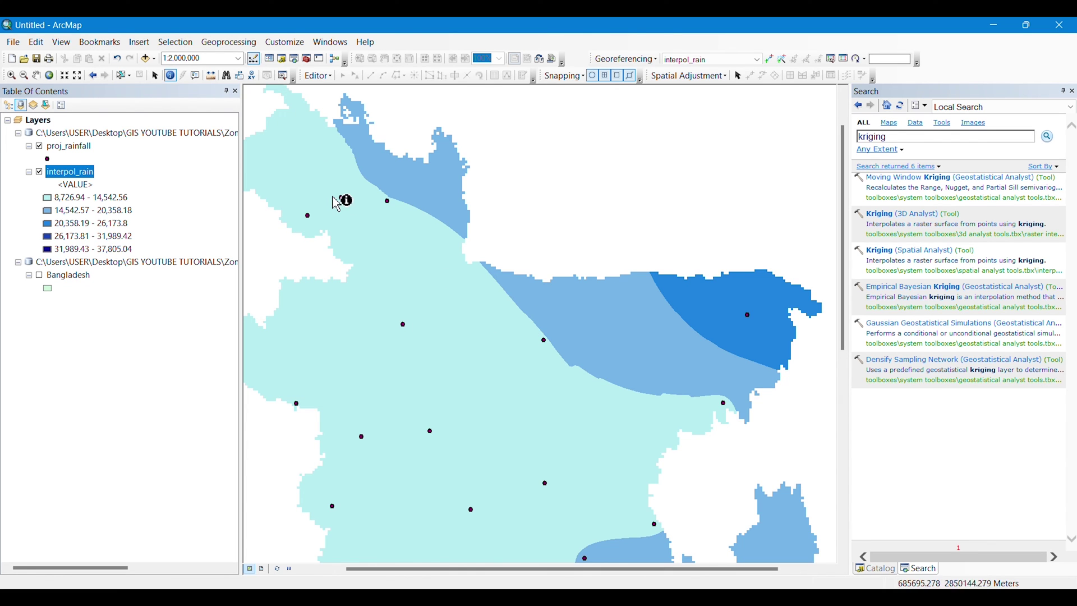
drag(422, 426, 399, 202)
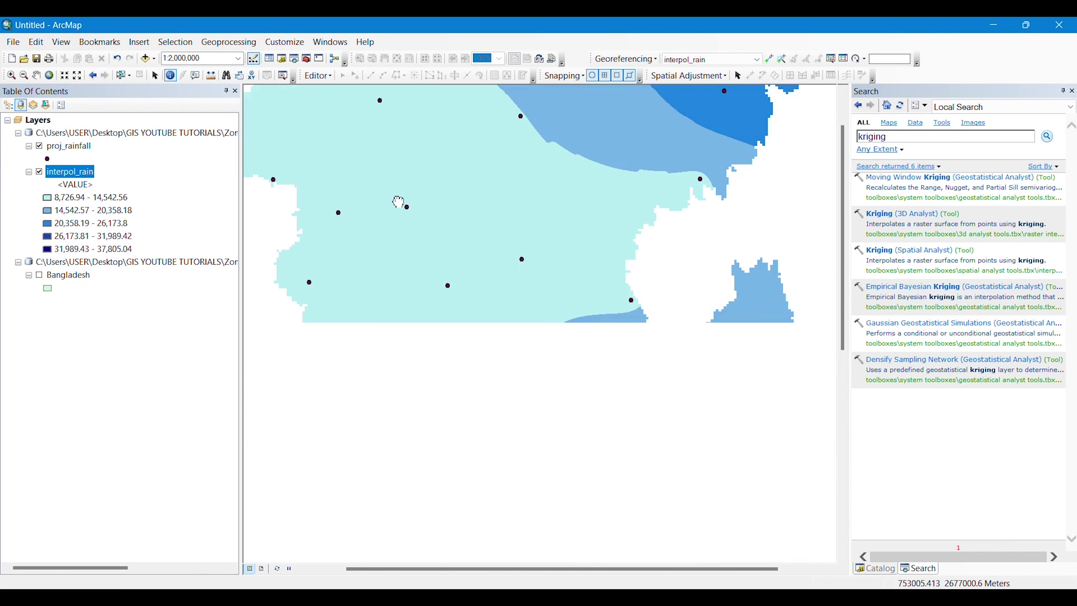
click(441, 292)
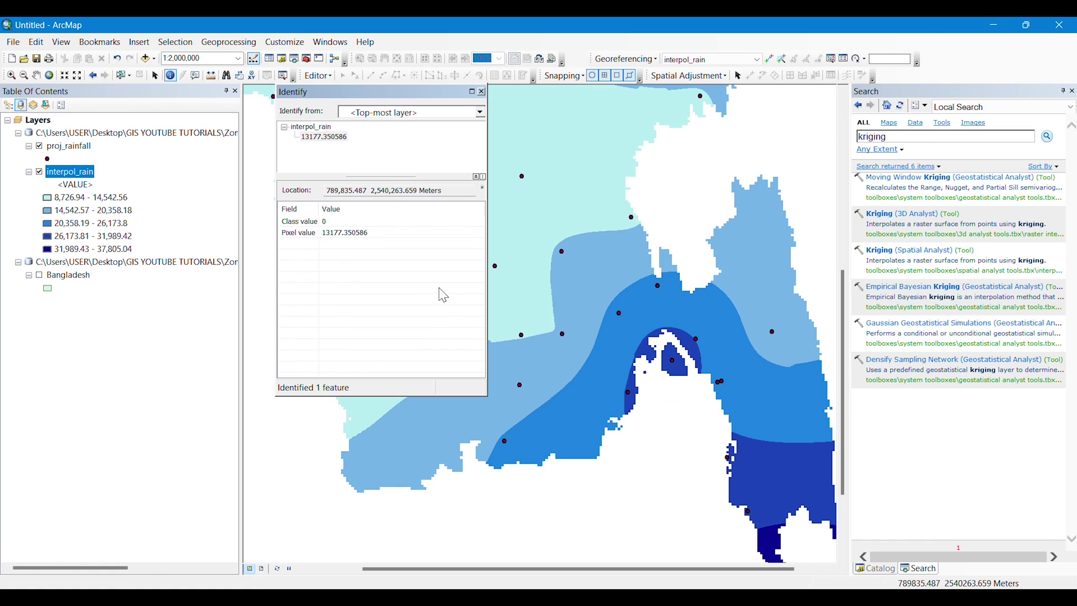
click(482, 91)
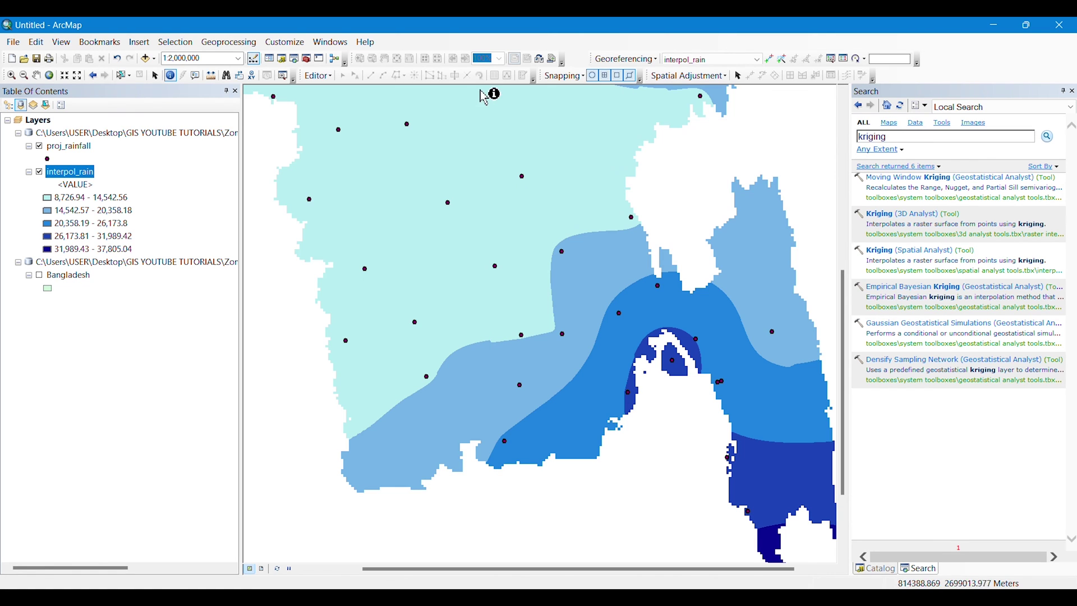
Zoom to the full extent of interpol_rain and hide the proj_rainfall layer
right_click(69, 177)
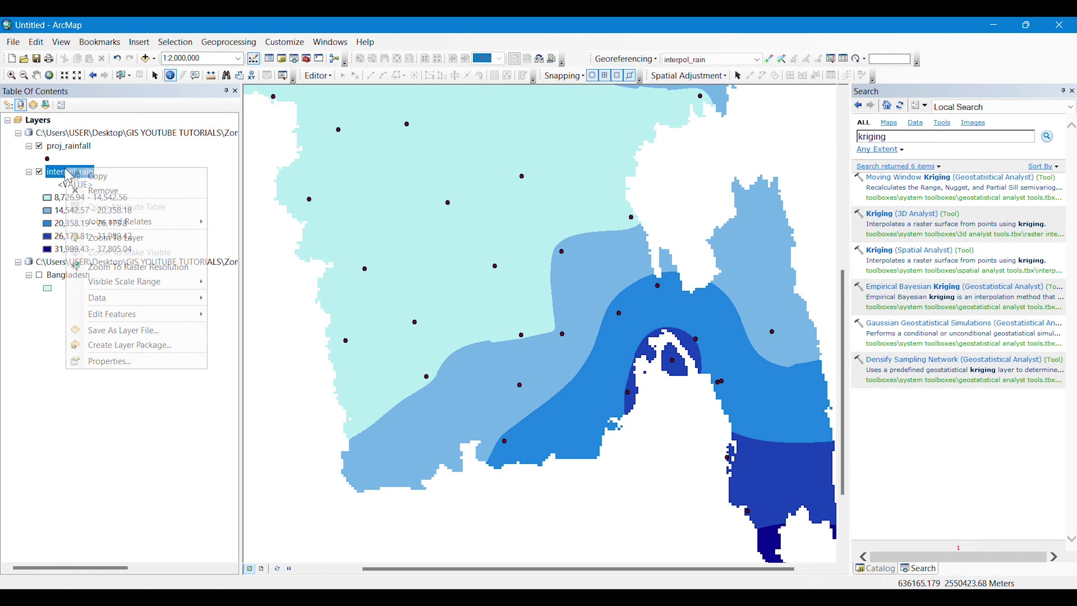
click(113, 251)
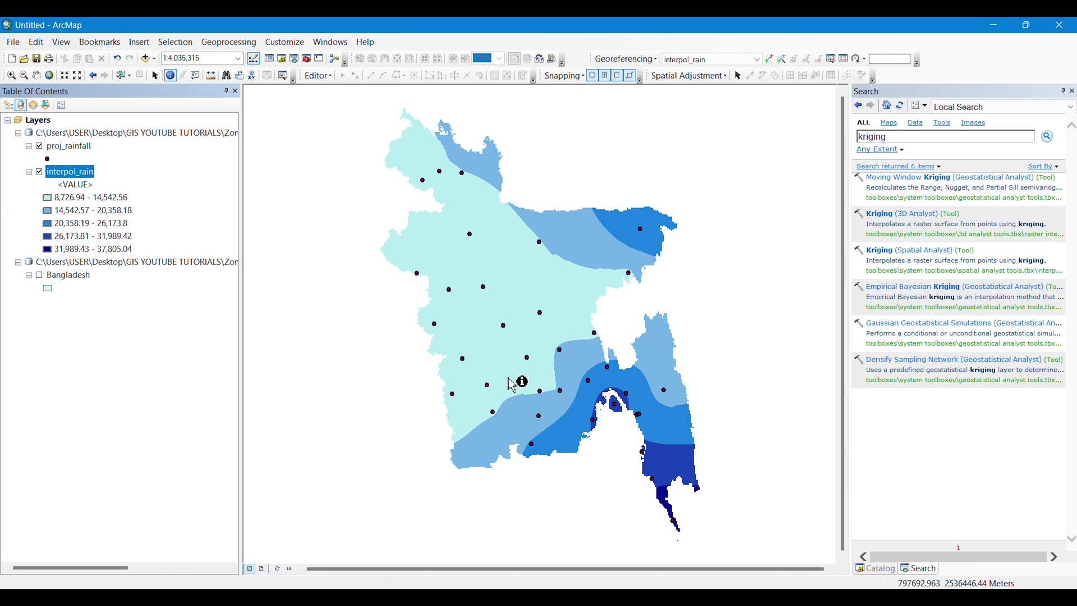
click(39, 146)
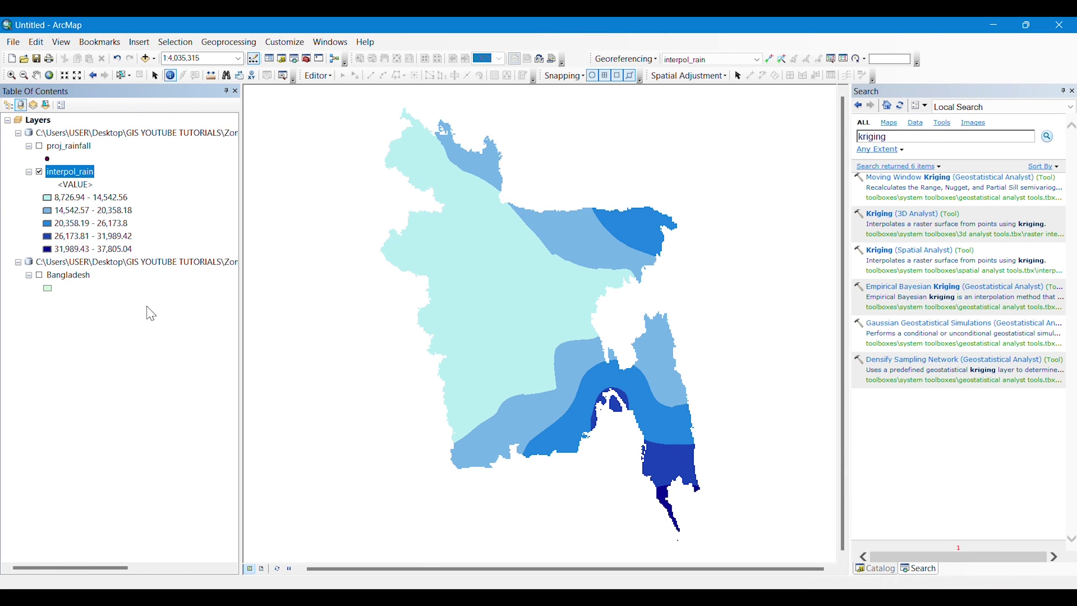
Switch to the page layout and insert the map title "Rainfall in Bangladesh"
click(262, 569)
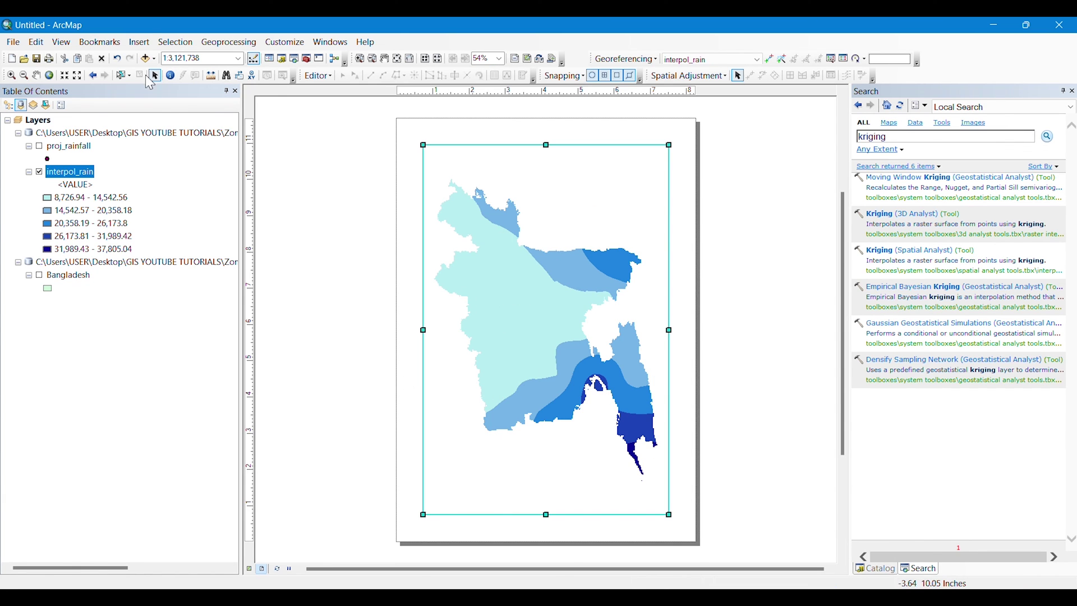
click(139, 42)
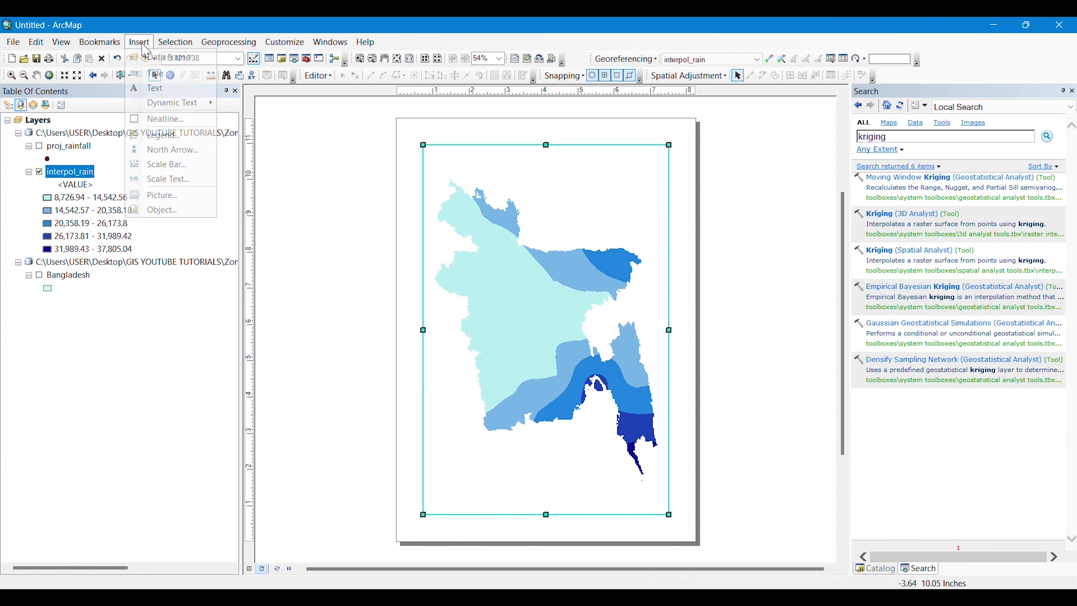
click(156, 74)
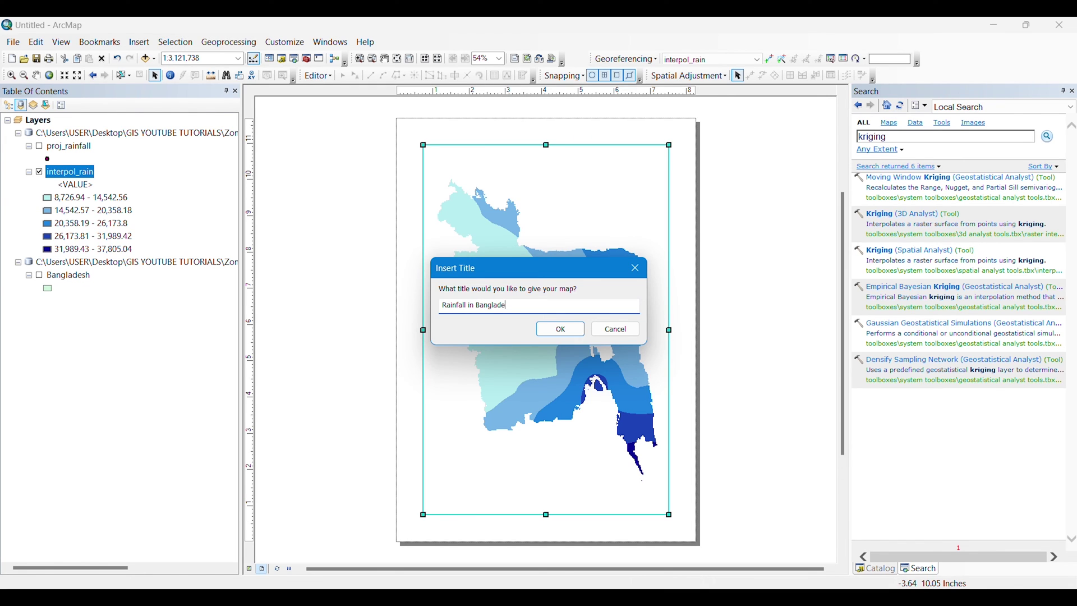
click(557, 328)
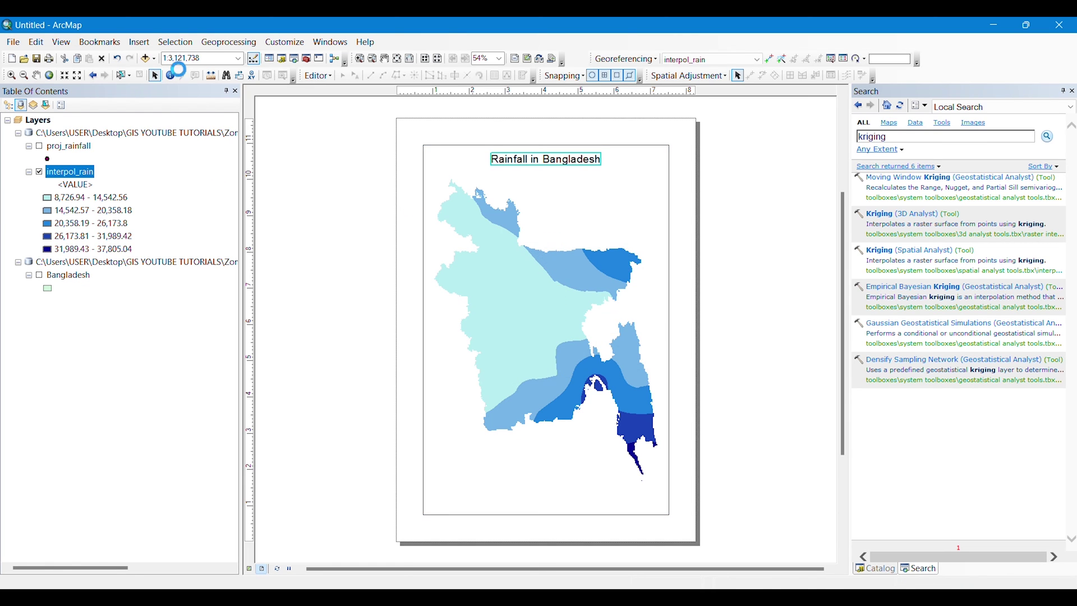
Insert an Alternating Scale Bar 1 and place it below the title, just above the map's northeastern part
click(139, 42)
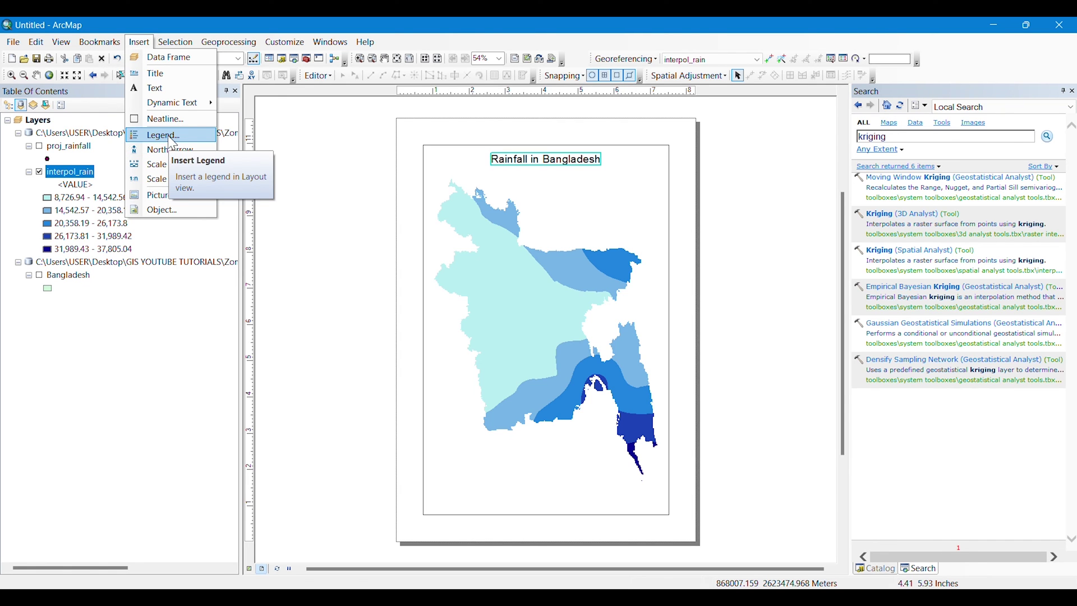
click(158, 164)
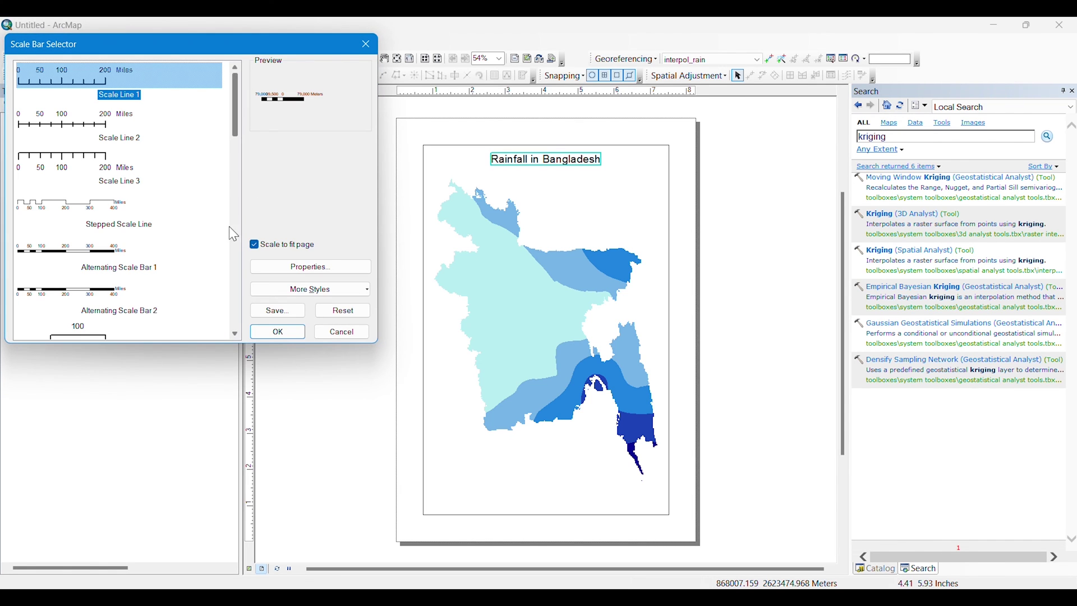
click(69, 255)
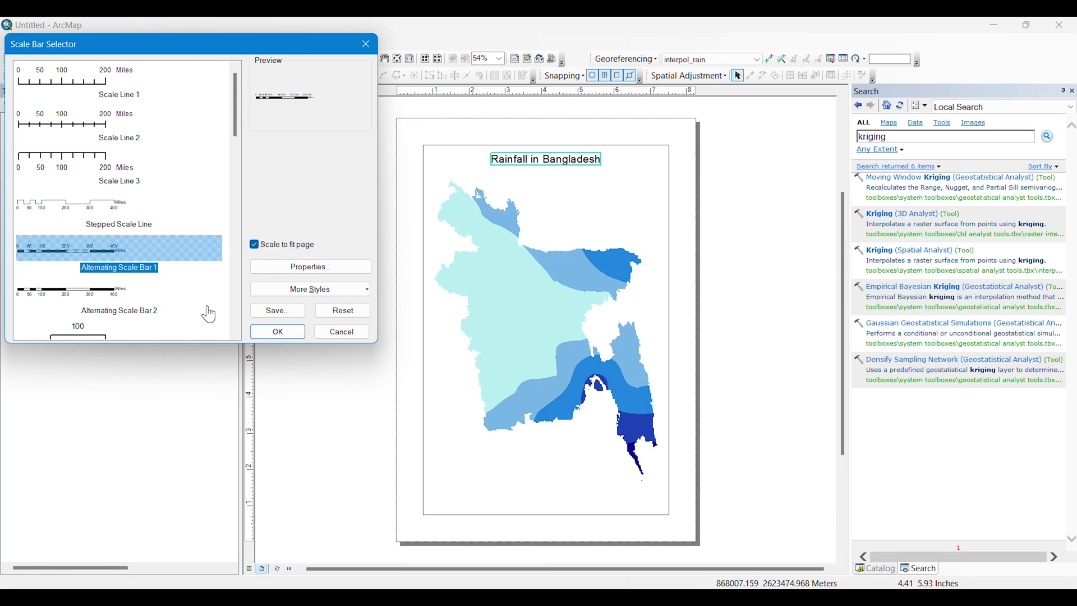
click(278, 332)
drag(544, 327, 599, 231)
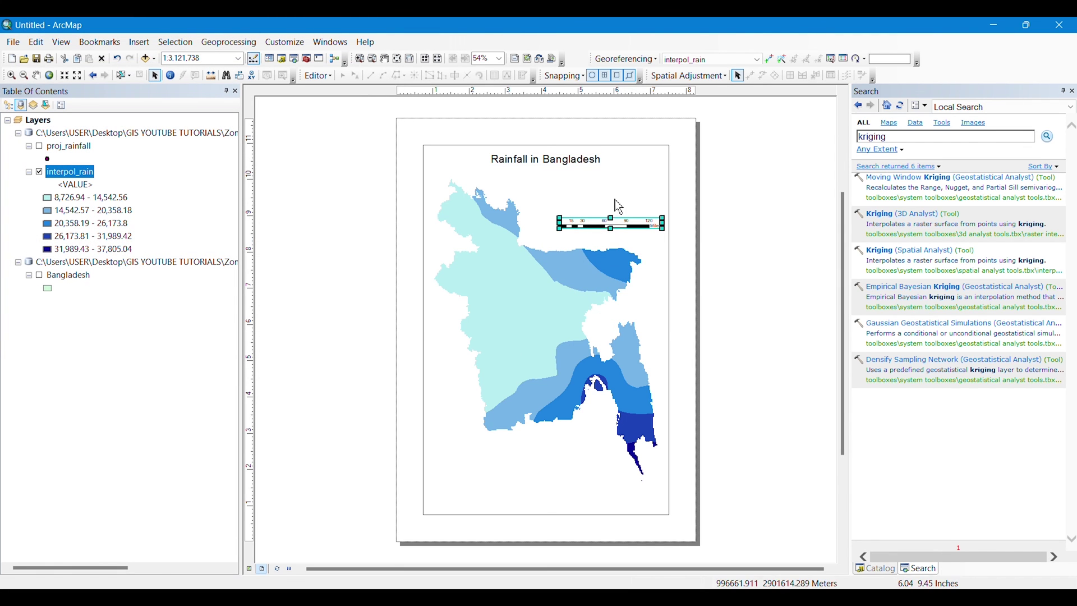
click(617, 205)
Insert the ESRI North 2 north arrow into the map layout
click(140, 43)
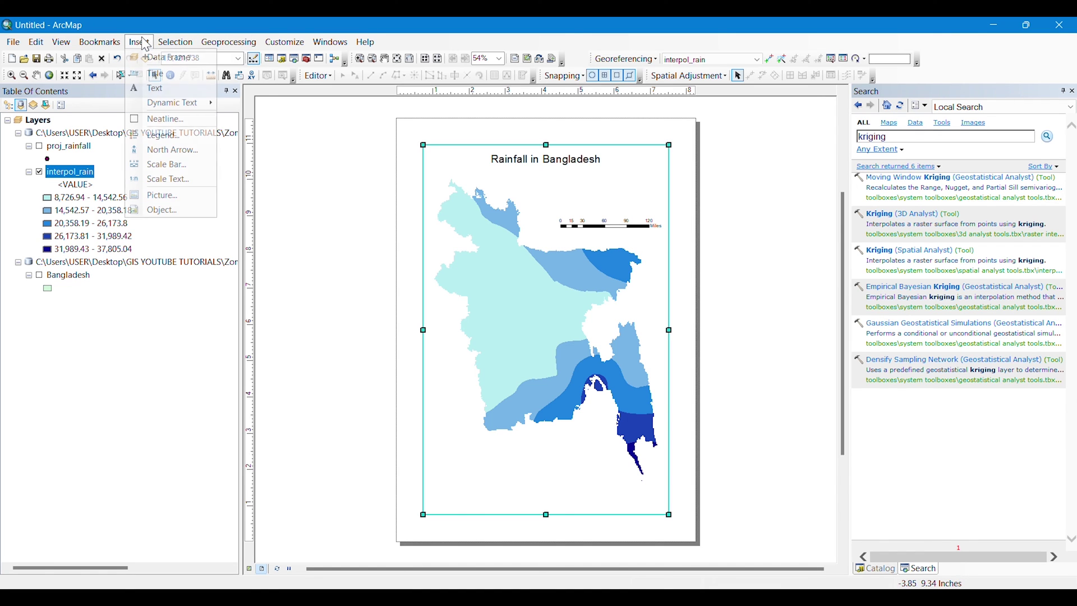
click(160, 150)
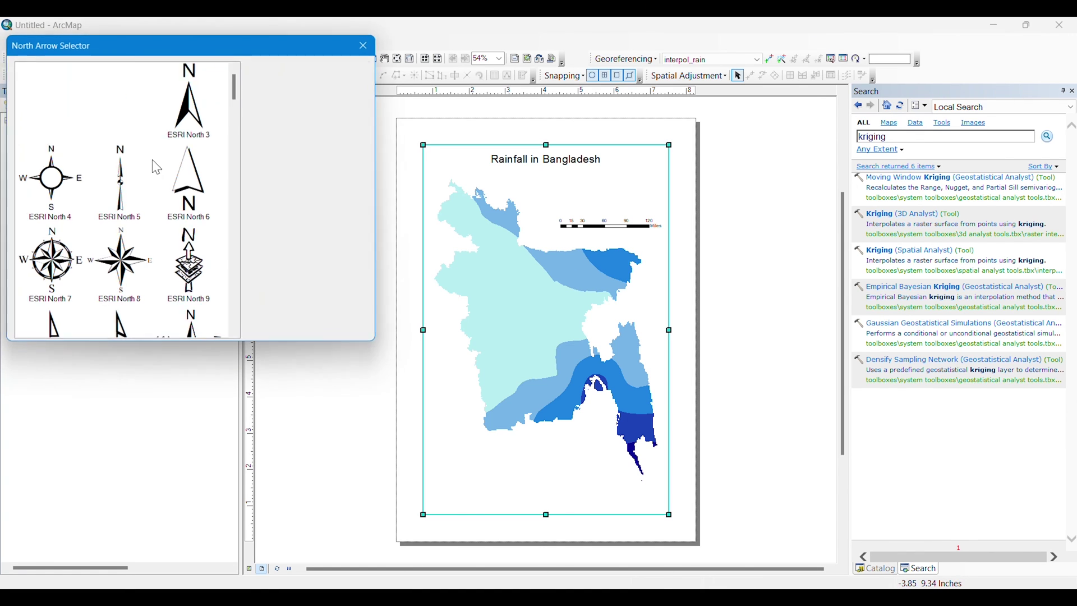
click(120, 128)
click(287, 335)
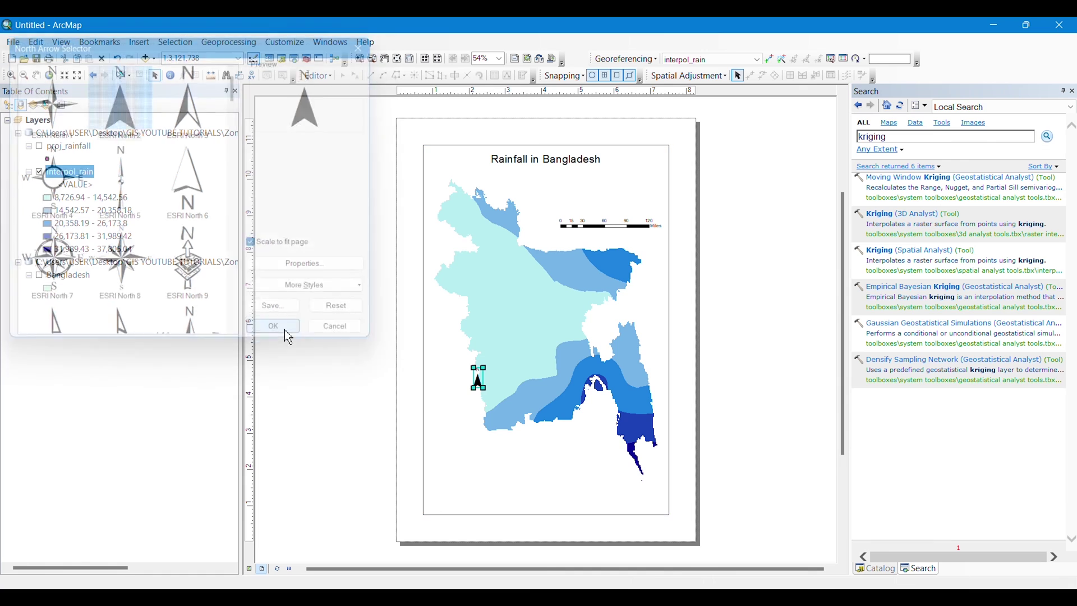